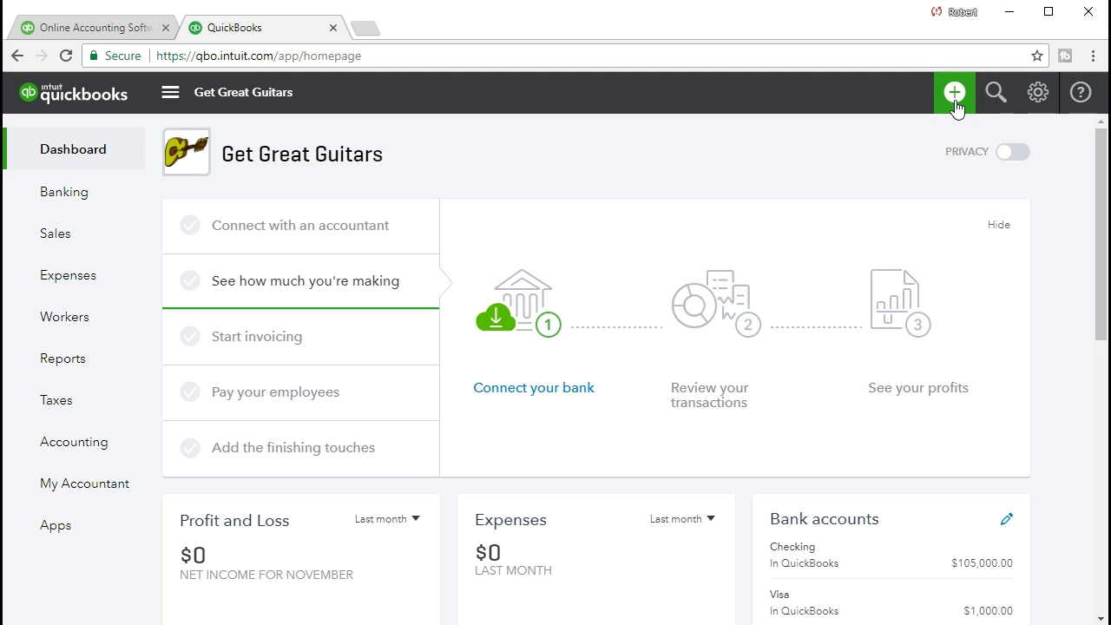
Start a new bank deposit from the options for creating transactions.
left_click(955, 94)
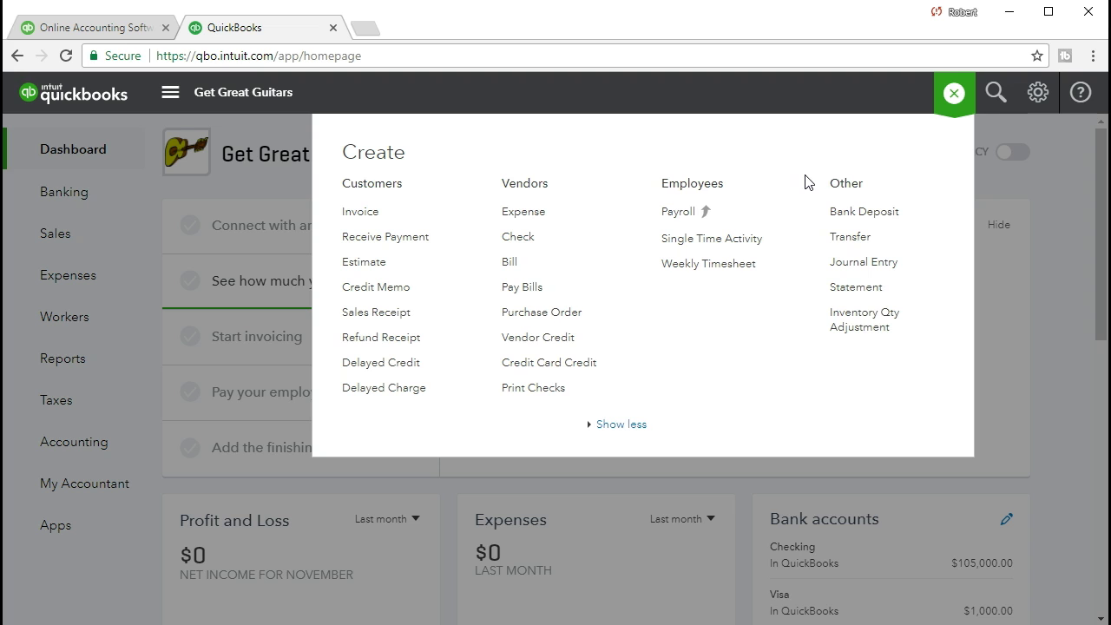
left_click(846, 195)
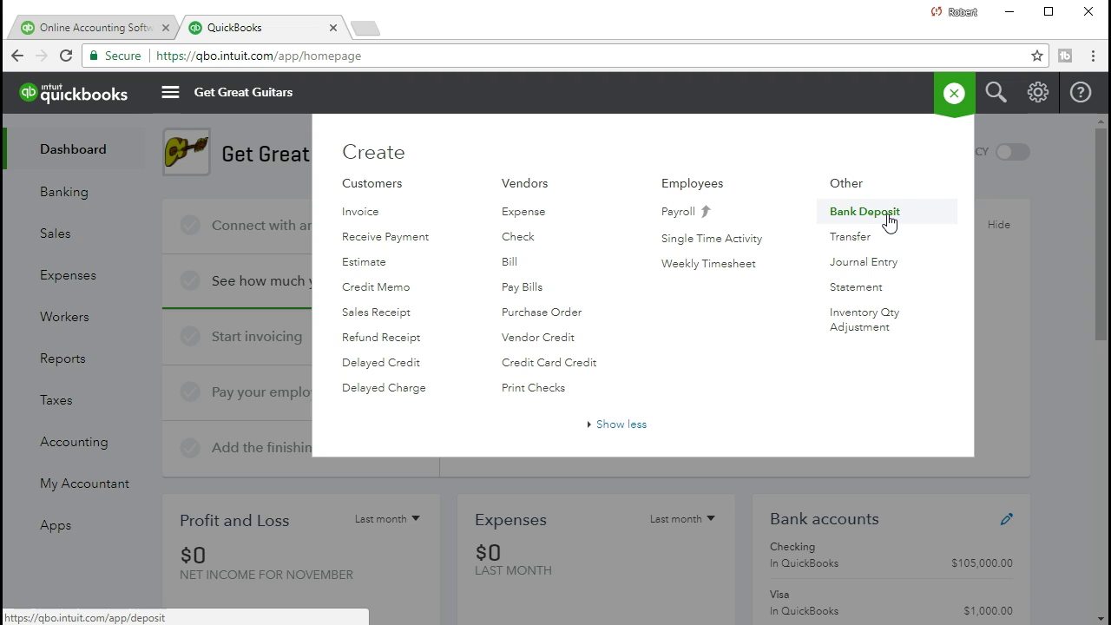
left_click(841, 228)
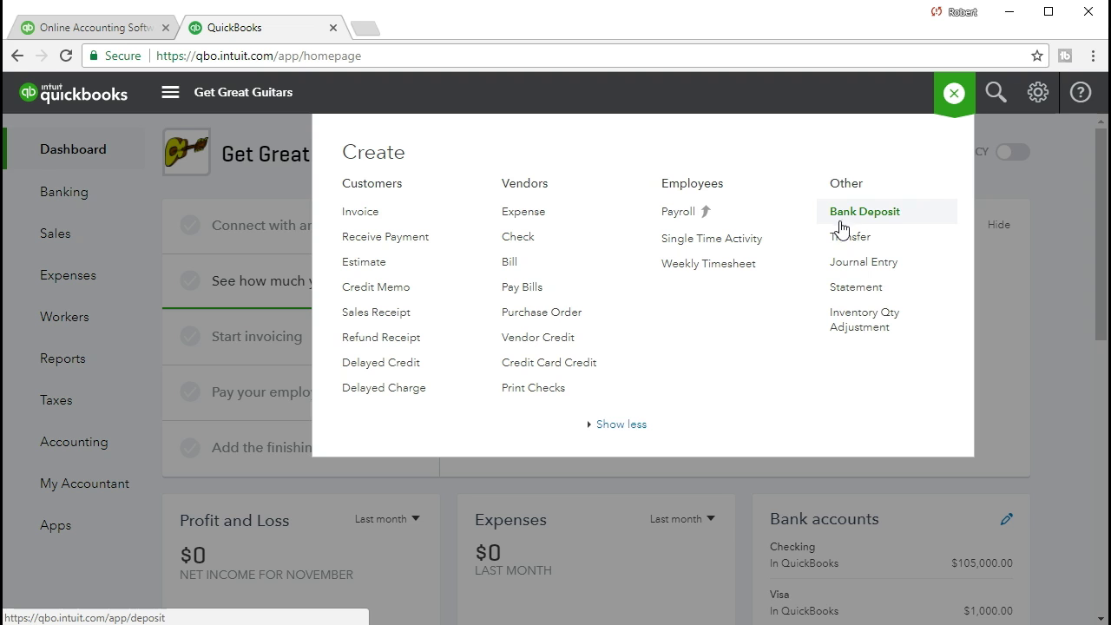
left_click(379, 196)
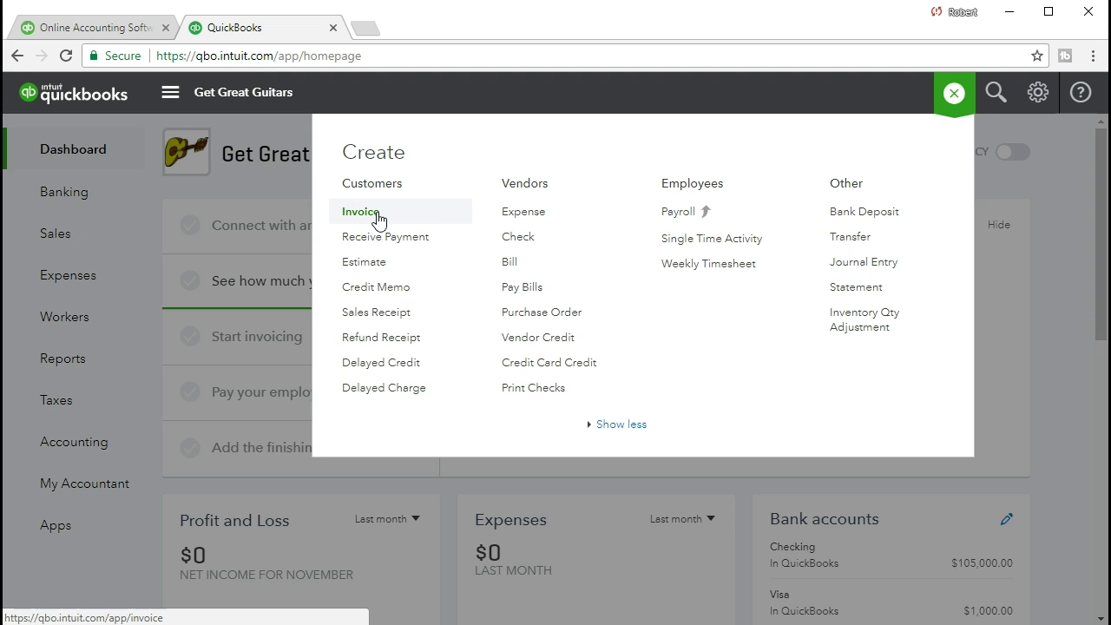
left_click(386, 242)
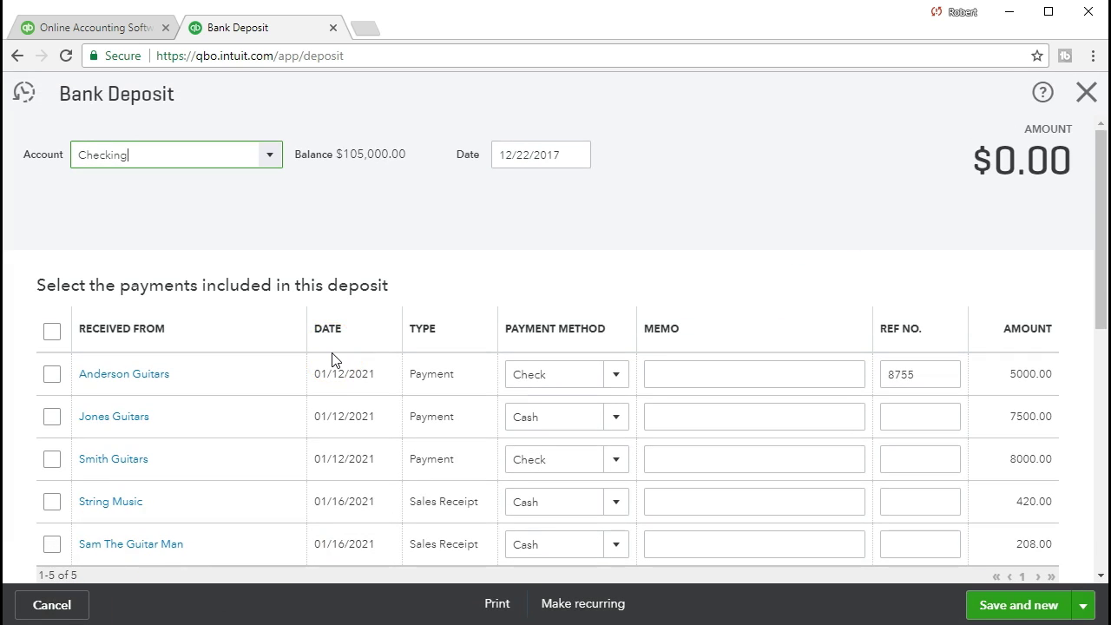
Include the two 01/16/2021 cash sales receipts, 420.00 and 208.00, in the deposit.
scroll(333, 359, "down", 1)
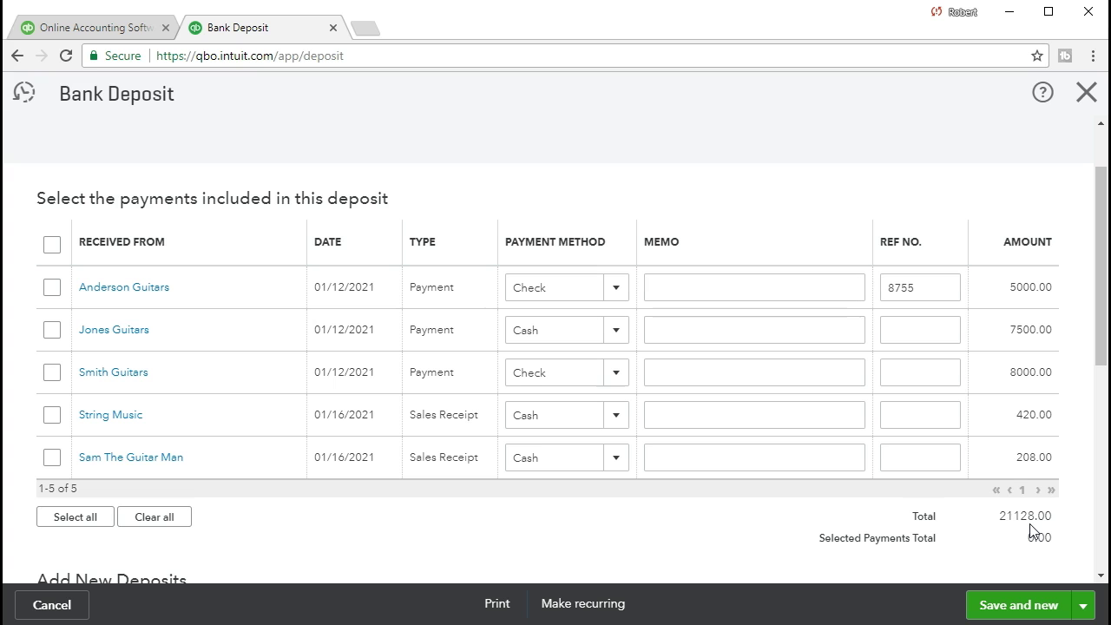
left_click(52, 415)
left_click(52, 457)
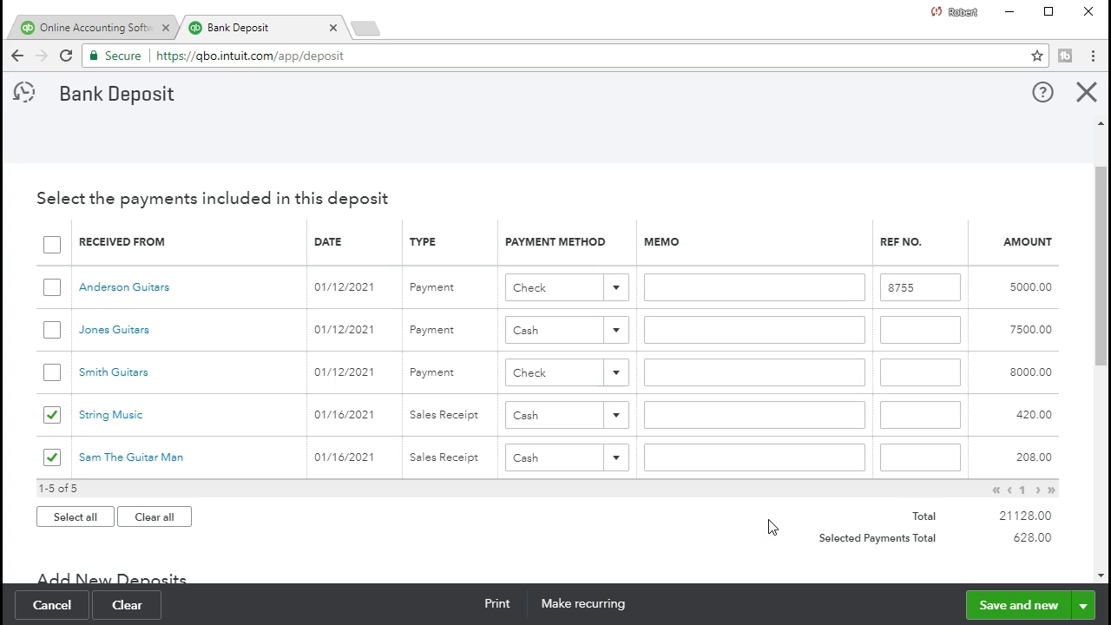
Date the Checking deposit 01/17/2021, save it and close the deposit form.
scroll(768, 527, "up", 1)
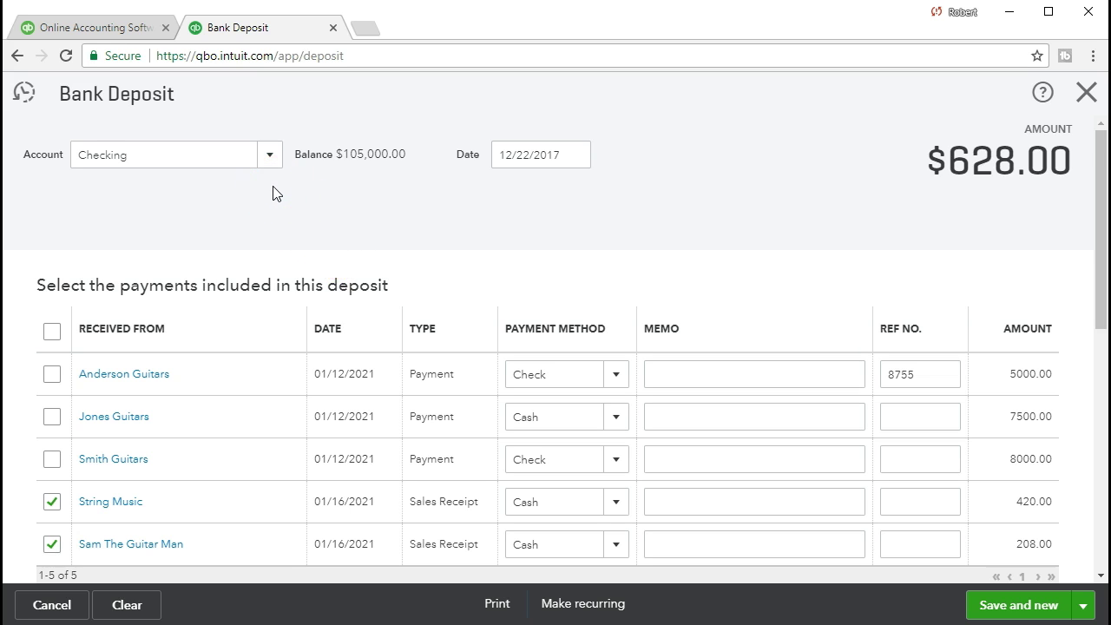
left_click(222, 165)
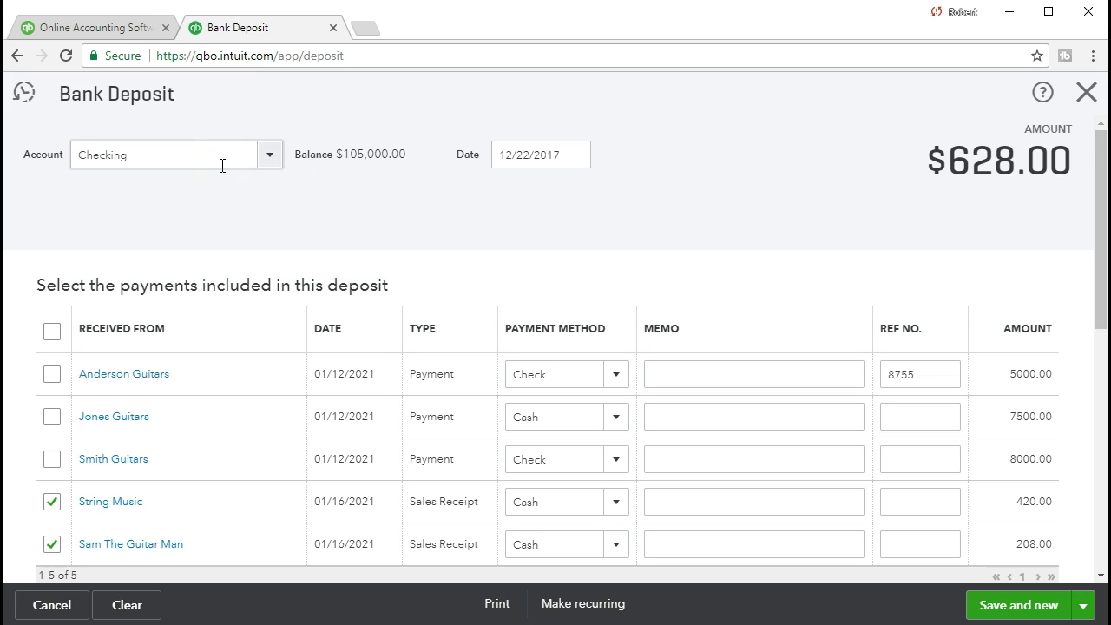
left_click(566, 163)
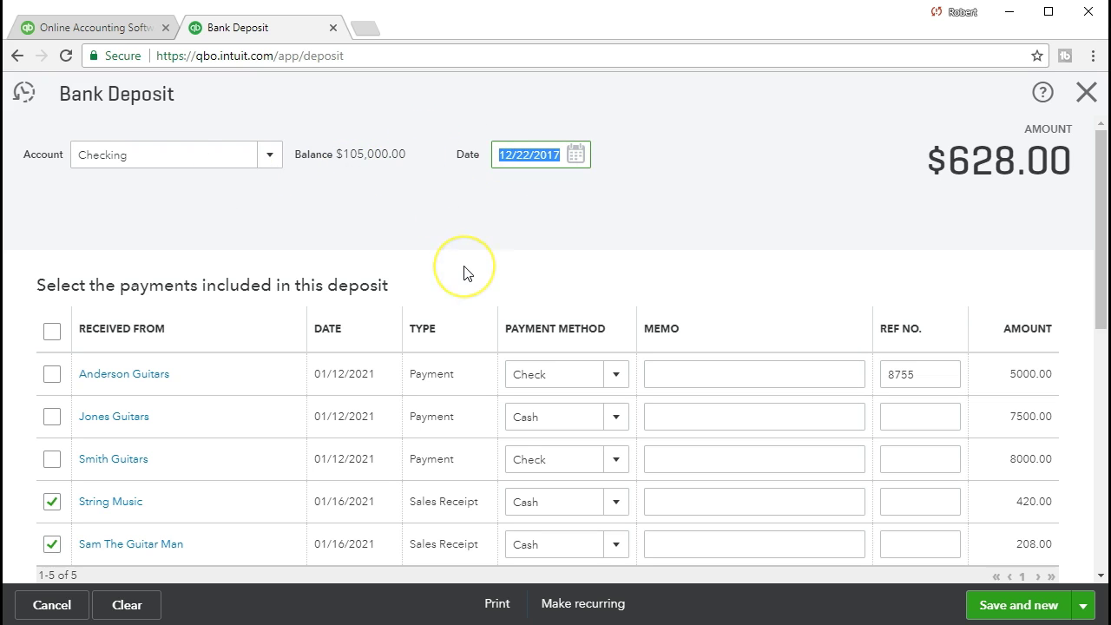
left_click(564, 155)
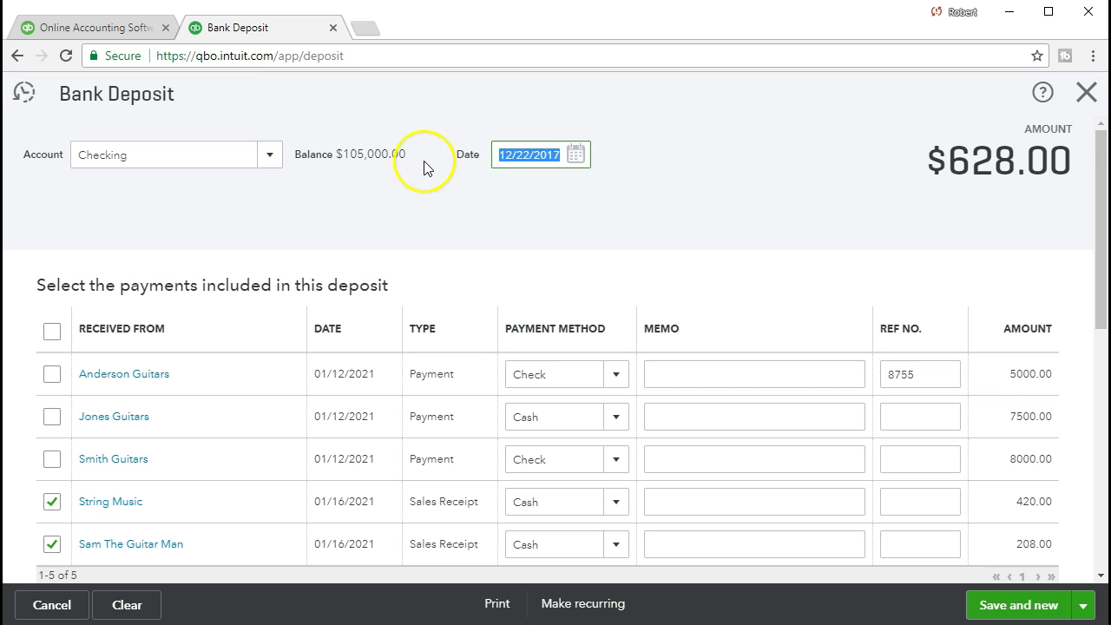
type("01")
type("/17/2021")
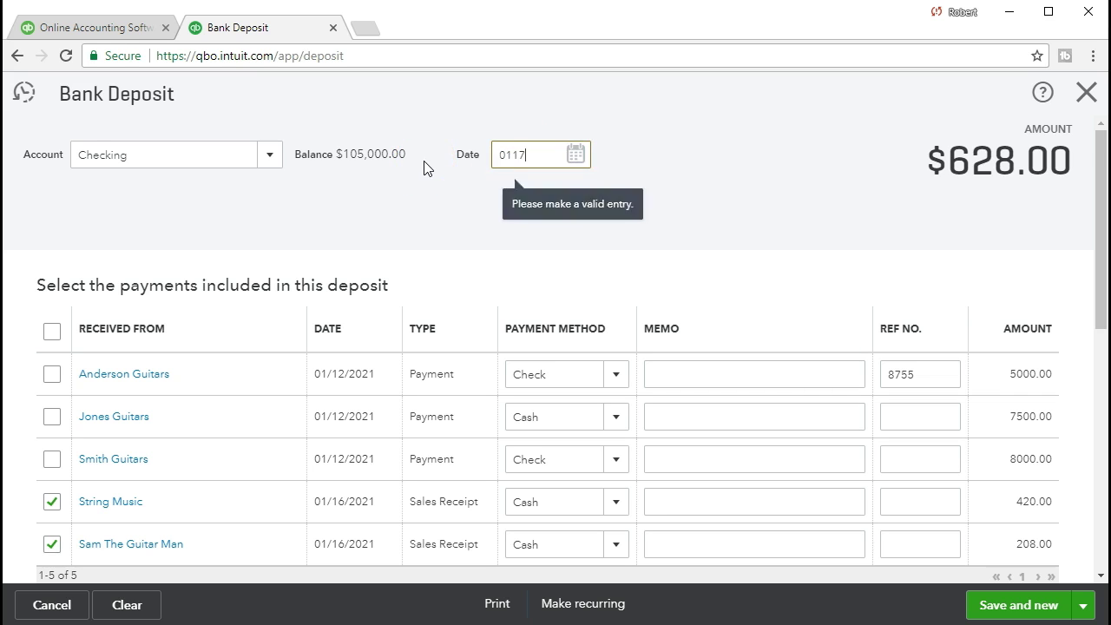
key("Tab")
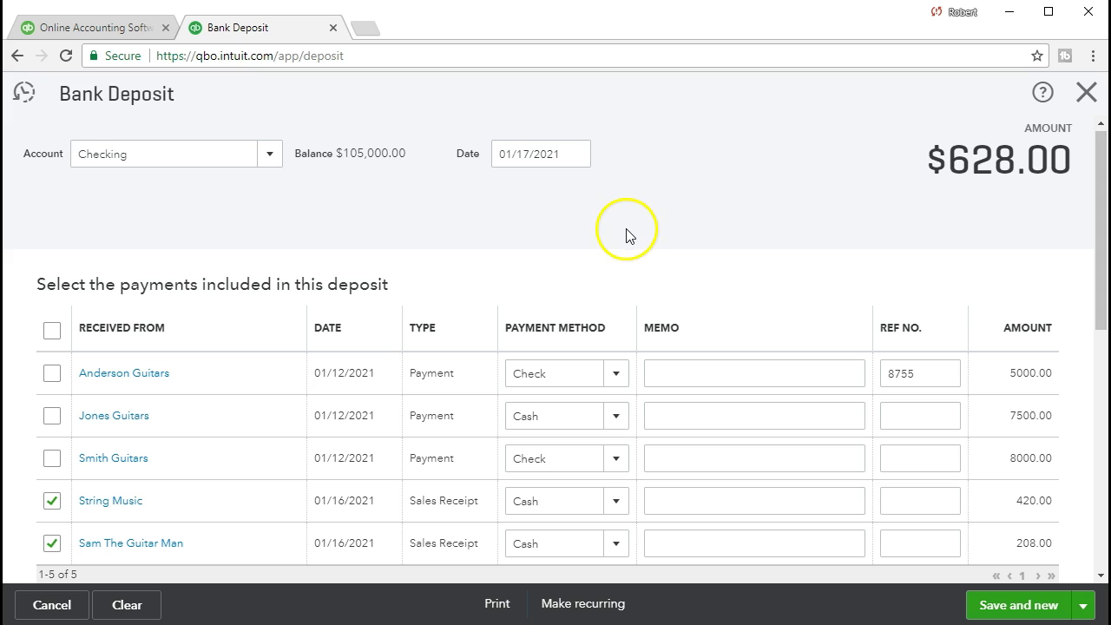
left_click(992, 608)
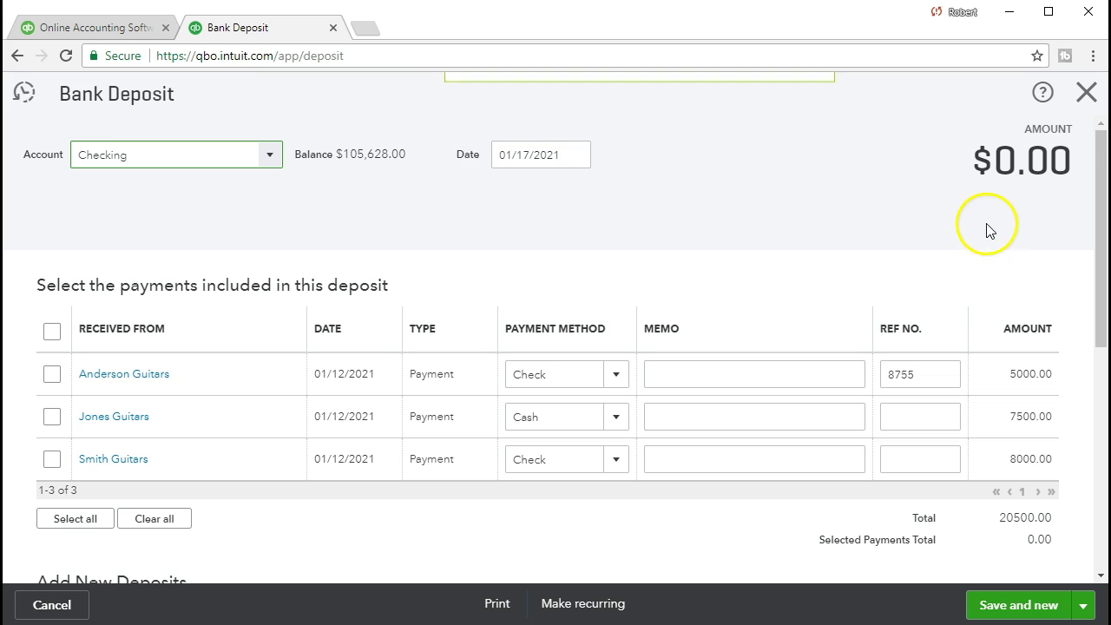
left_click(1085, 94)
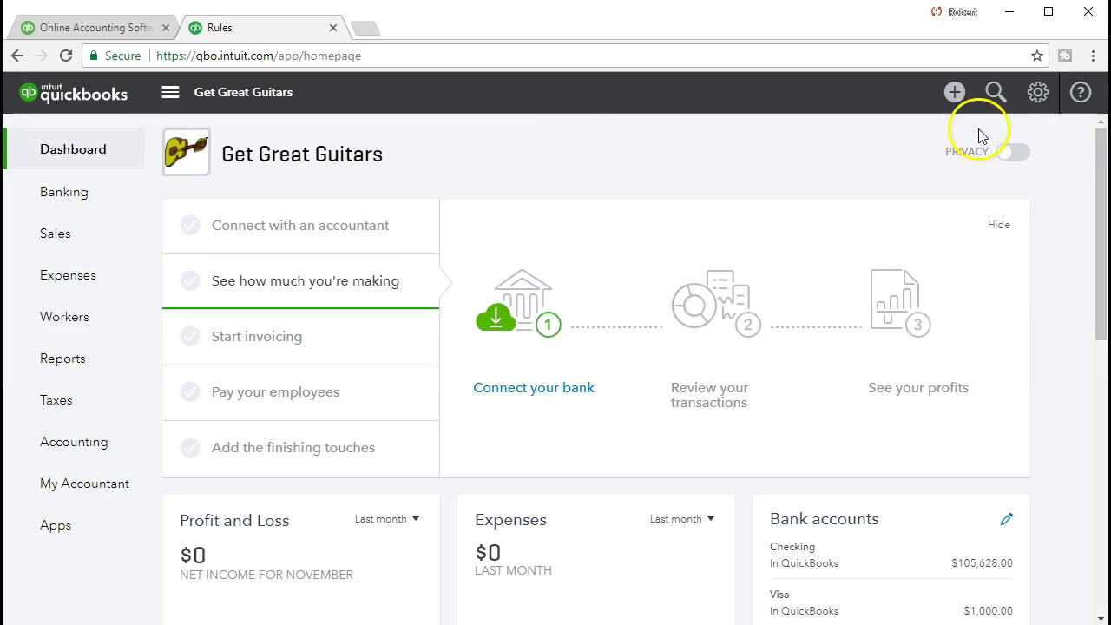
Find the Balance Sheet among the reports and open it.
left_click(115, 375)
left_click(262, 344)
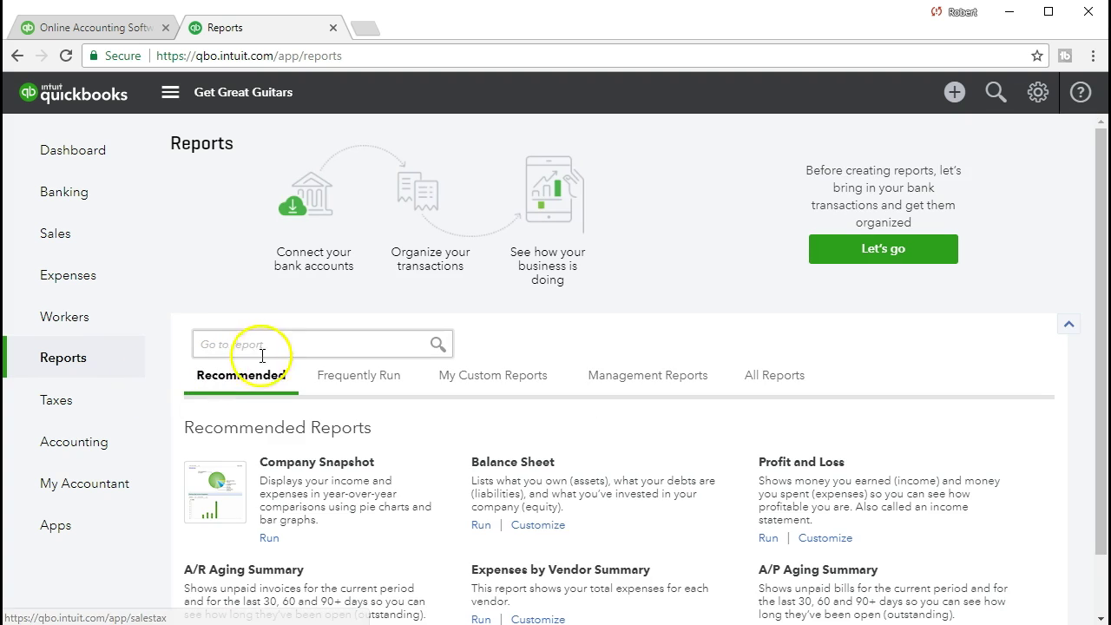
type("bal")
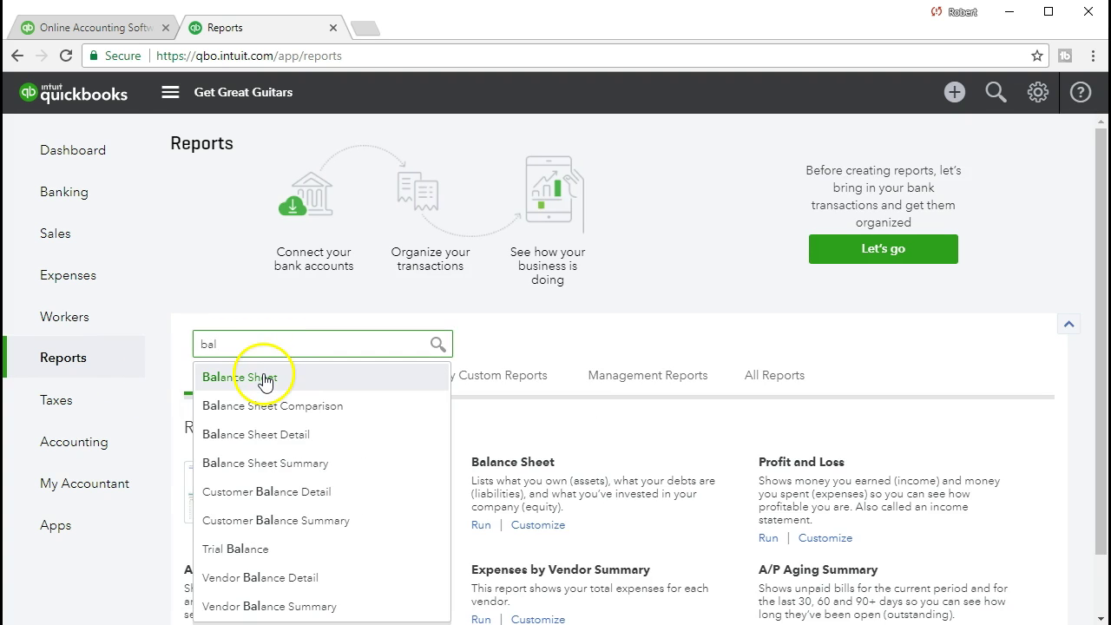
left_click(266, 378)
Run the balance sheet for the period 01/01/2021 to 01/31/2021.
left_click(424, 174)
left_click_drag(424, 174, 302, 172)
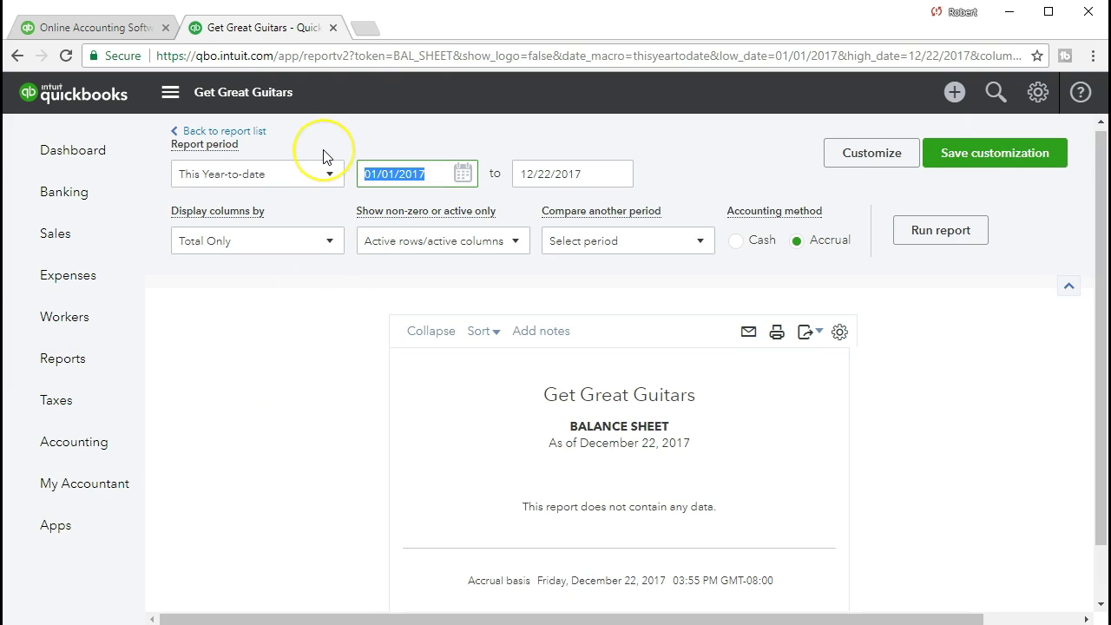
type("01012021")
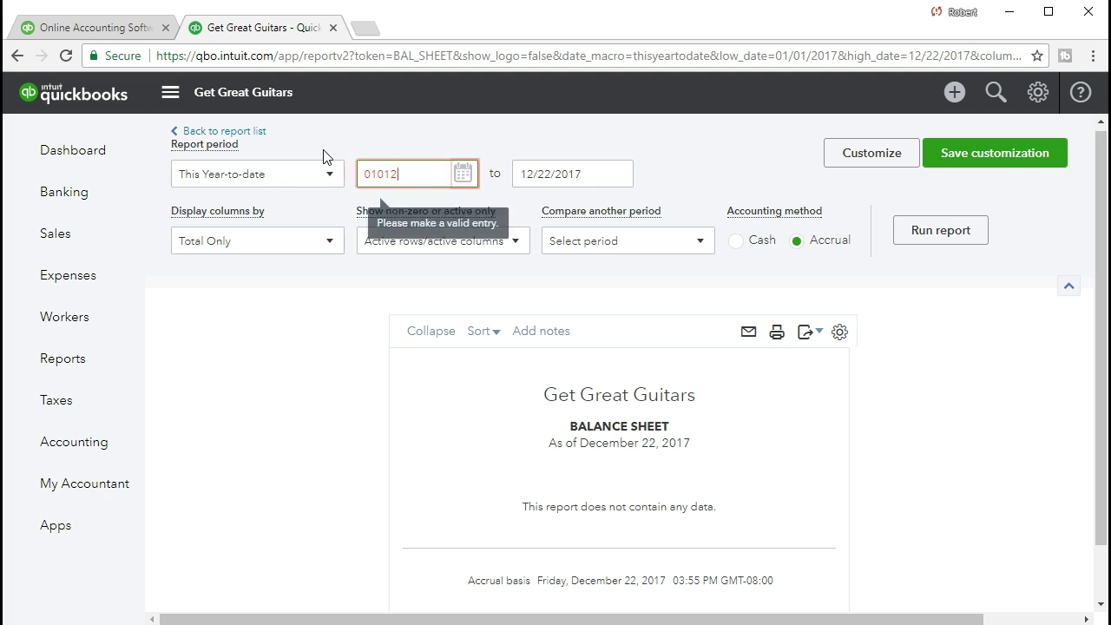
key("Tab")
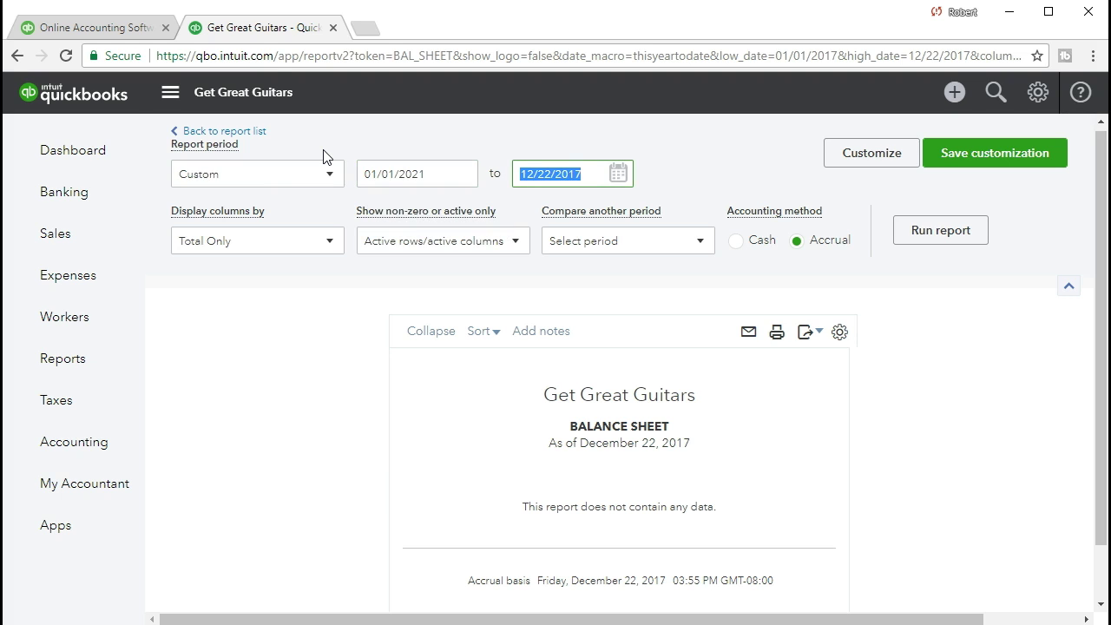
type("01312021")
key("Tab")
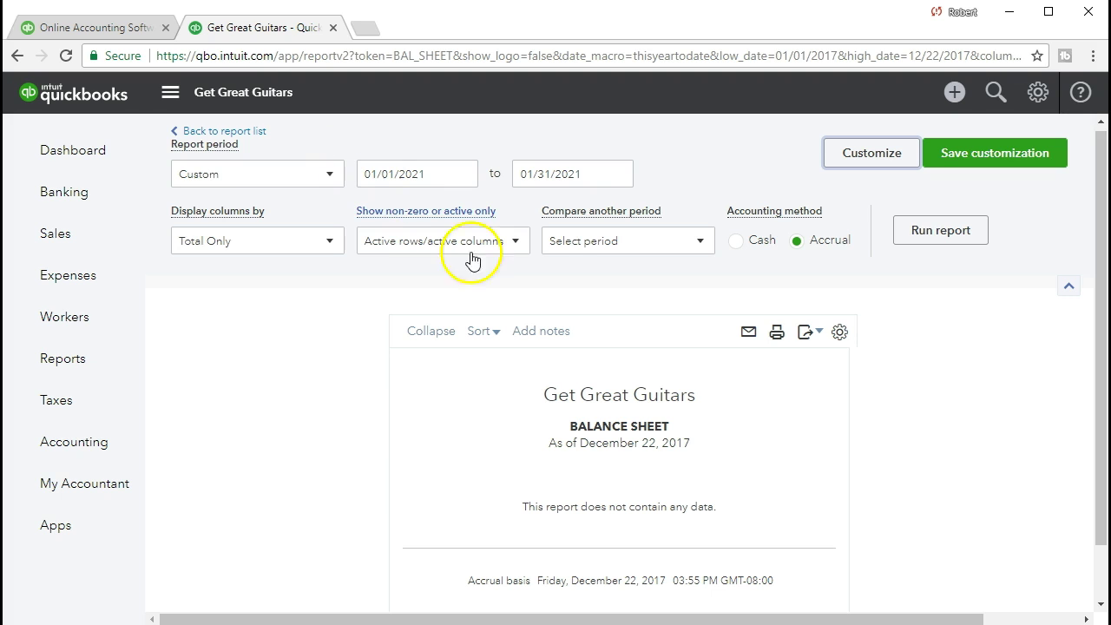
left_click(918, 246)
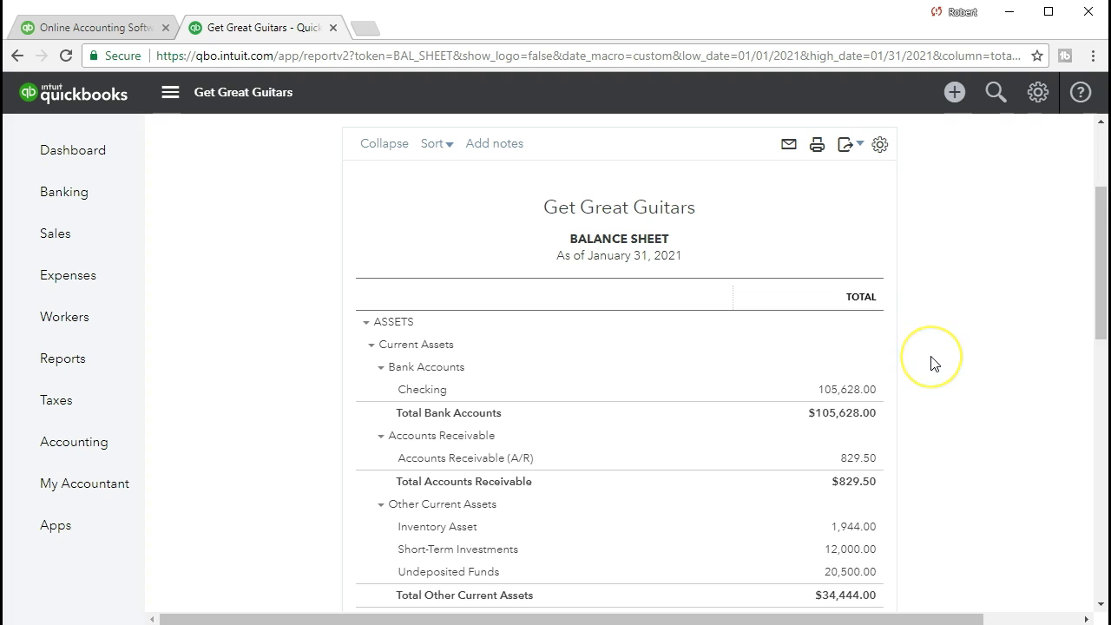
Drill into the Checking balance, review the payments in the 01/17/2021 deposit and close that deposit.
scroll(932, 360, "down", 1)
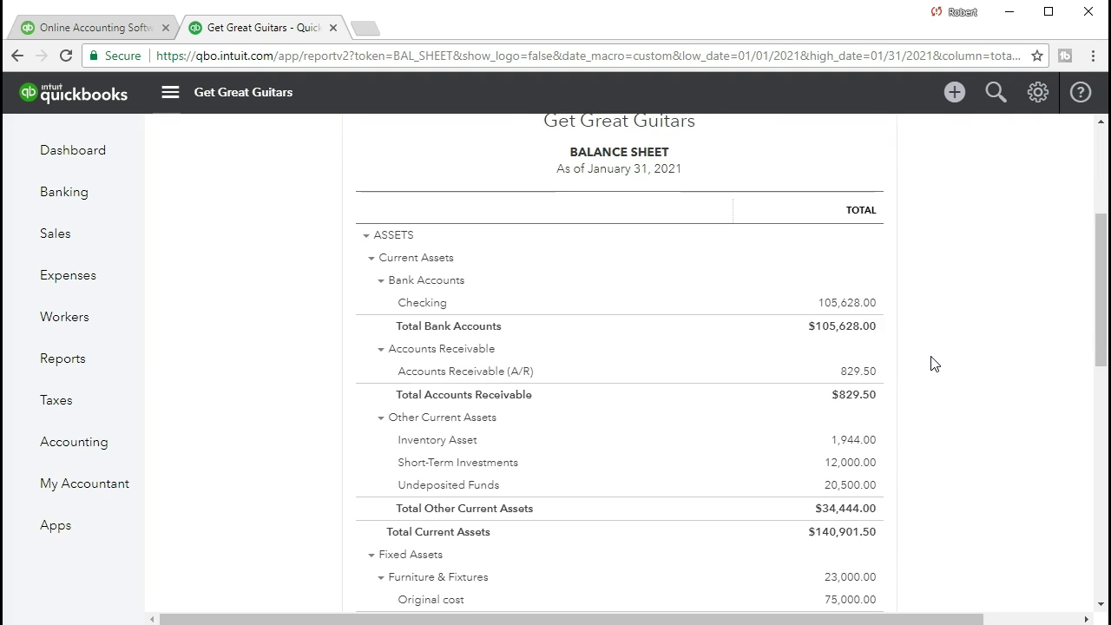
left_click(867, 310)
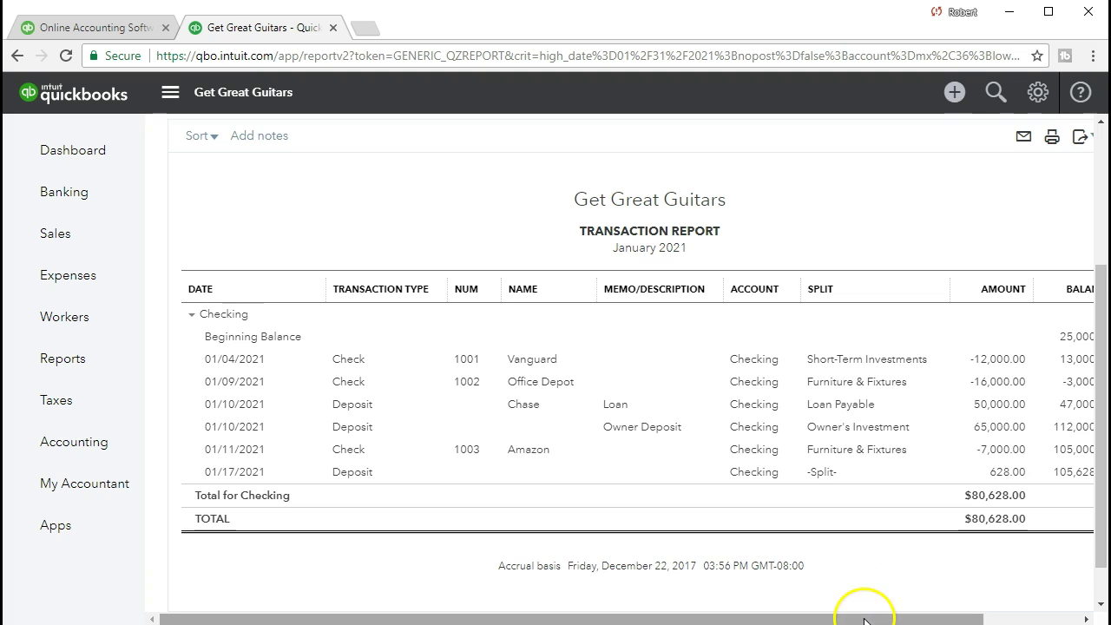
scroll(903, 618, "down", 1)
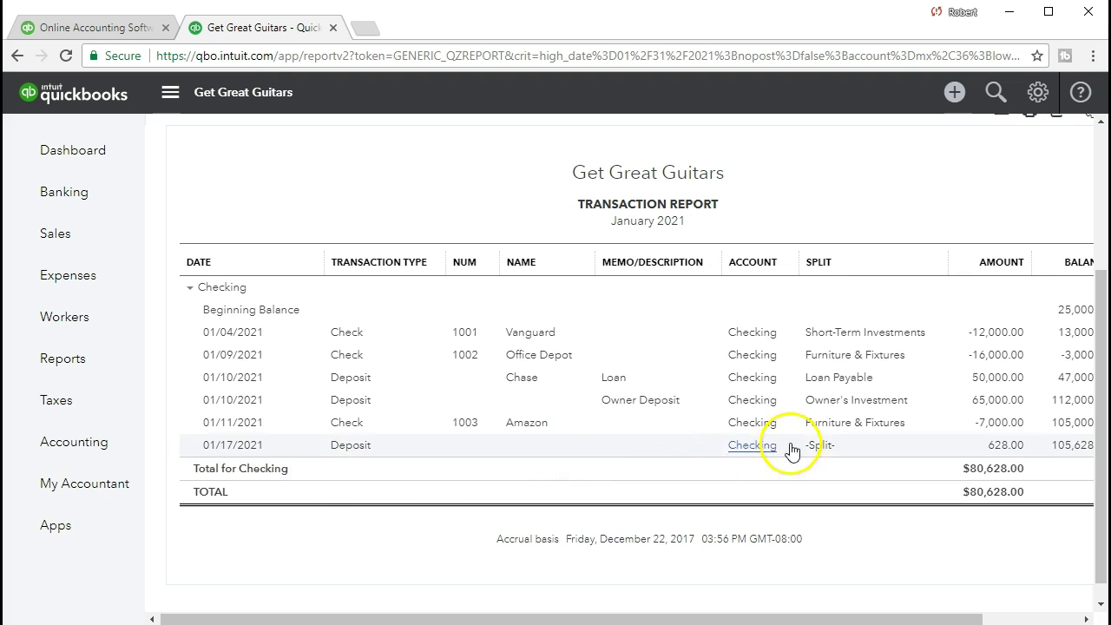
left_click(998, 446)
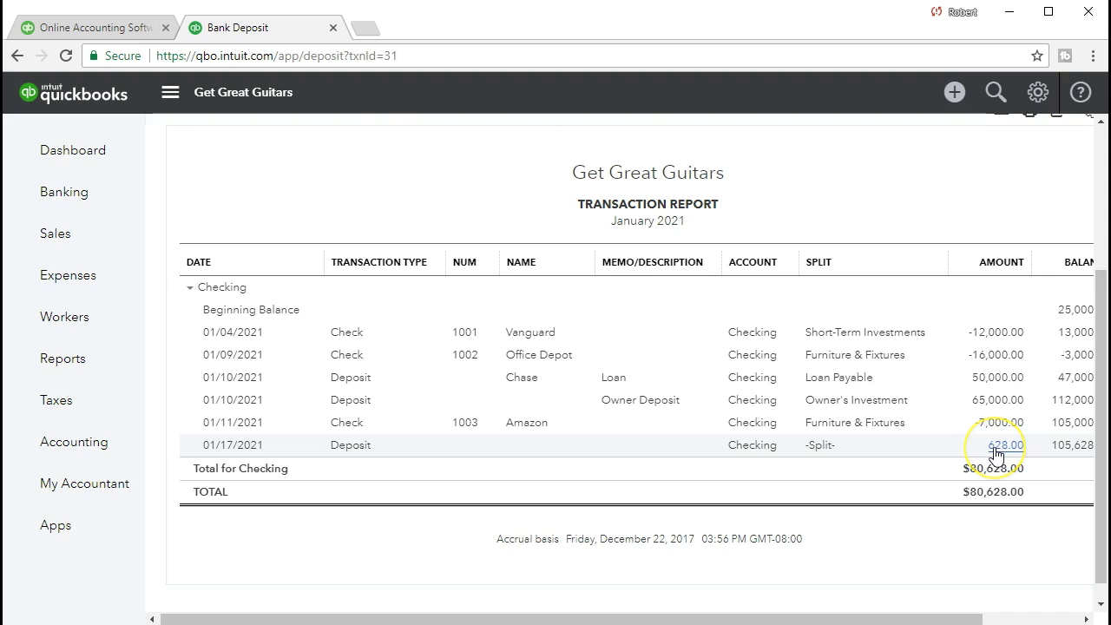
scroll(895, 451, "down", 3)
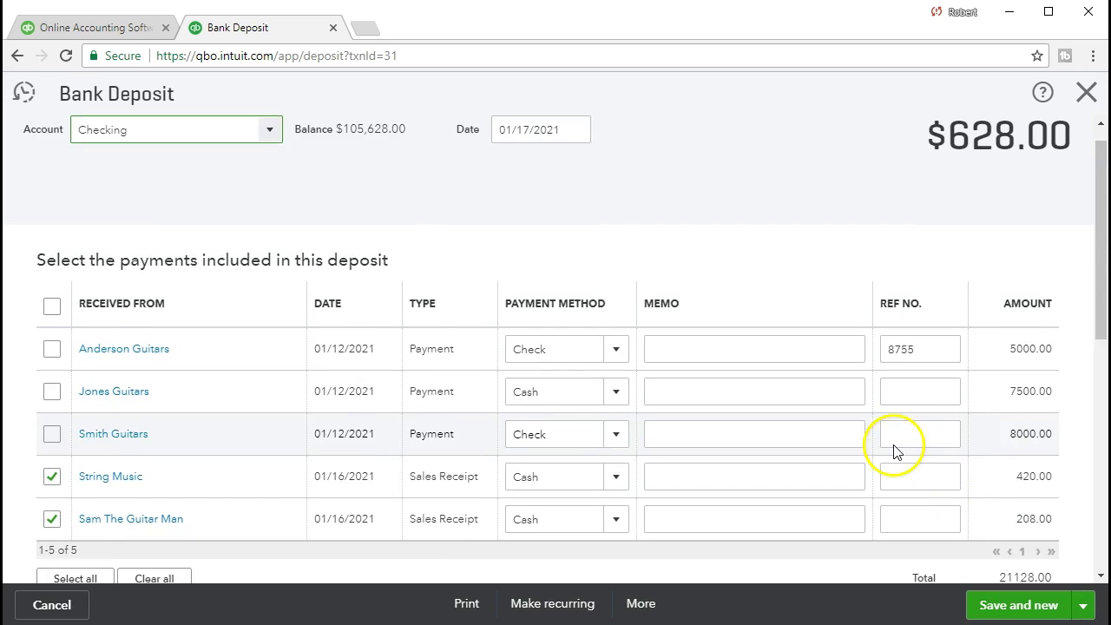
scroll(895, 448, "up", 3)
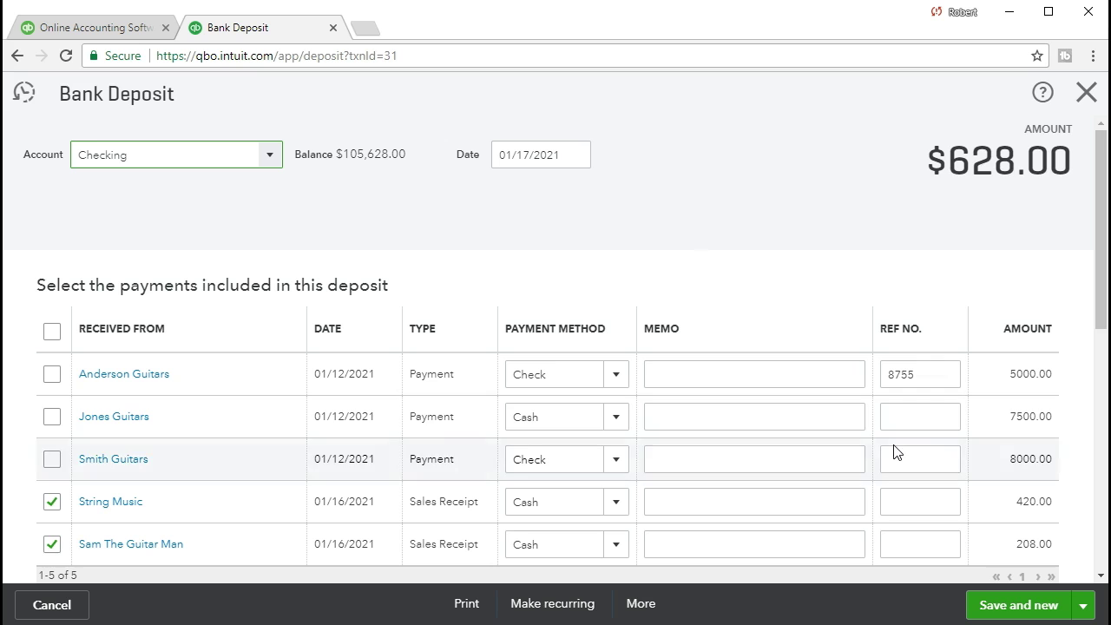
left_click(1085, 94)
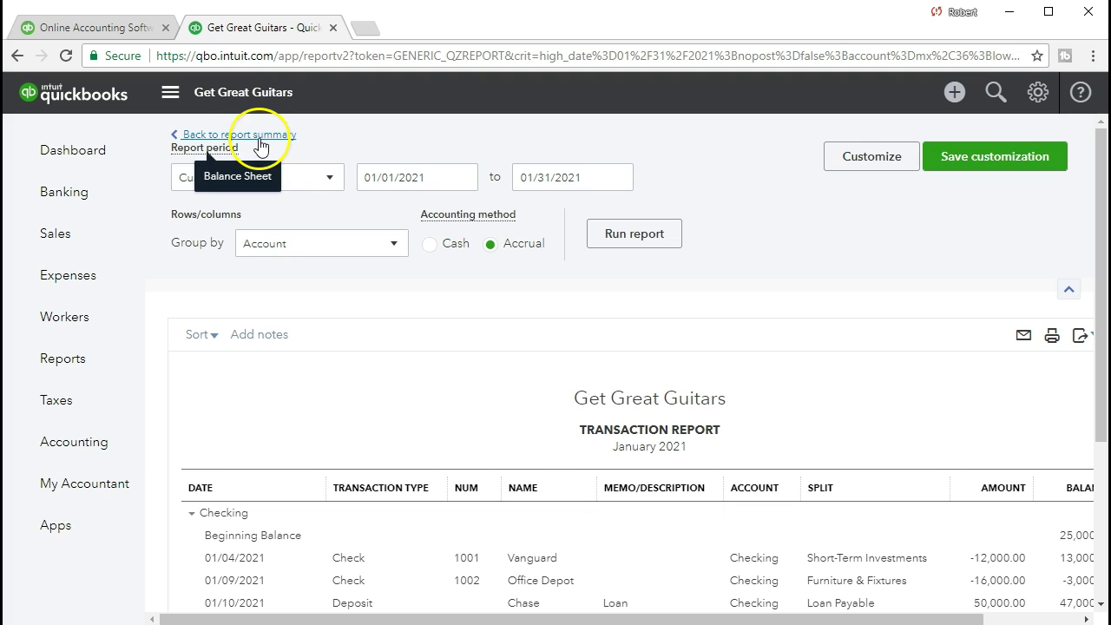
Return to the balance sheet and open the transaction detail behind Undeposited Funds.
left_click(260, 145)
scroll(260, 142, "down", 3)
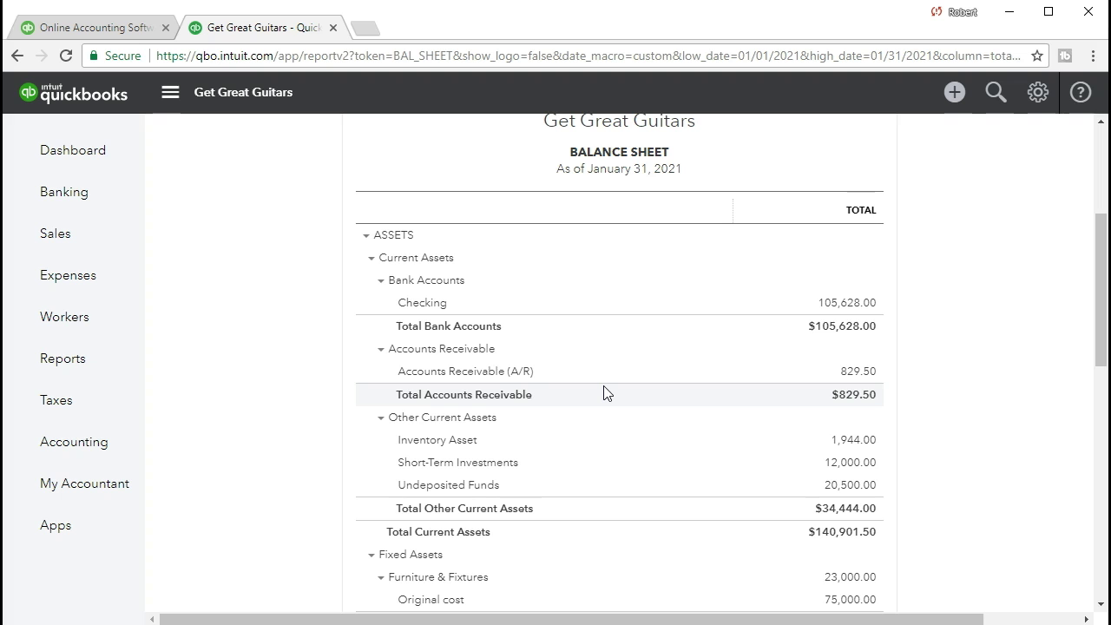
scroll(603, 392, "down", 2)
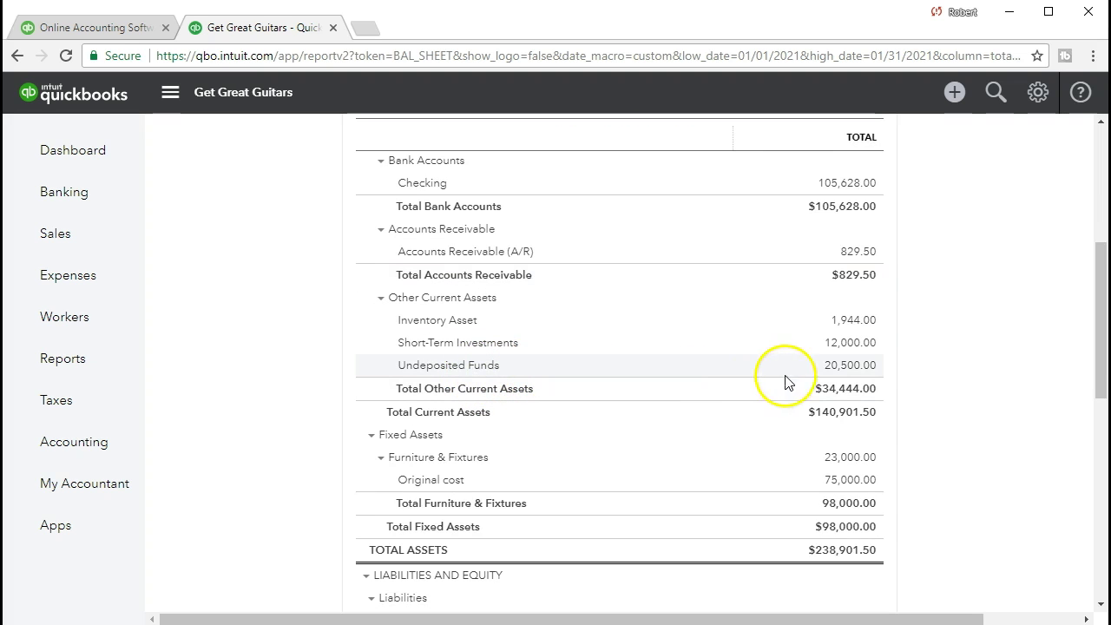
left_click(850, 368)
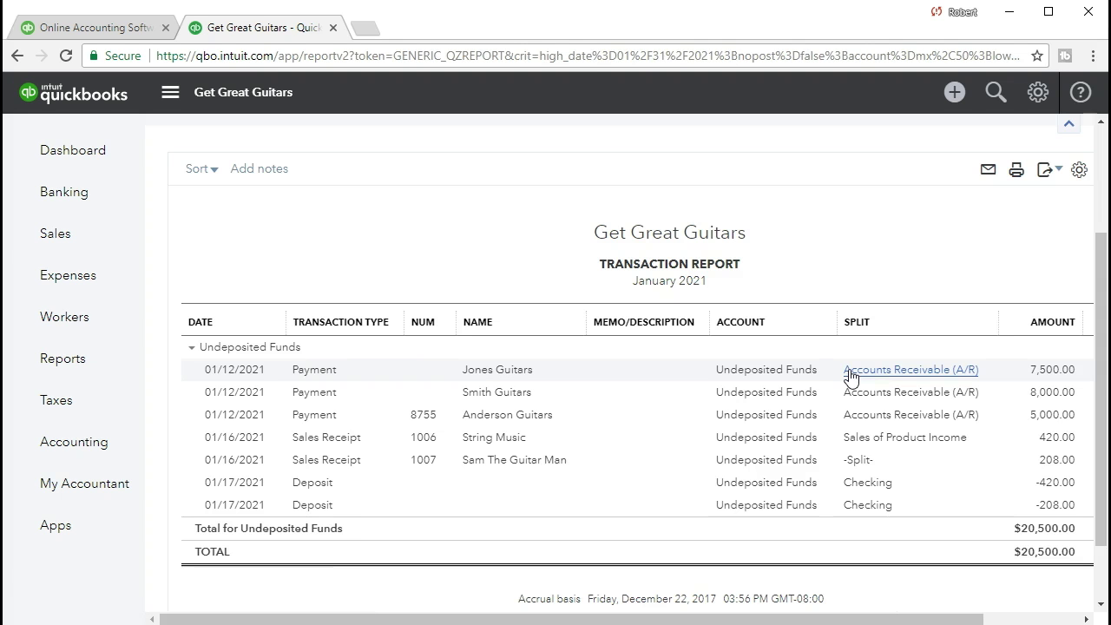
Open the 01/17/2021 deposit from its -420.00 Undeposited Funds entry and review the payments it includes.
left_click(1016, 495)
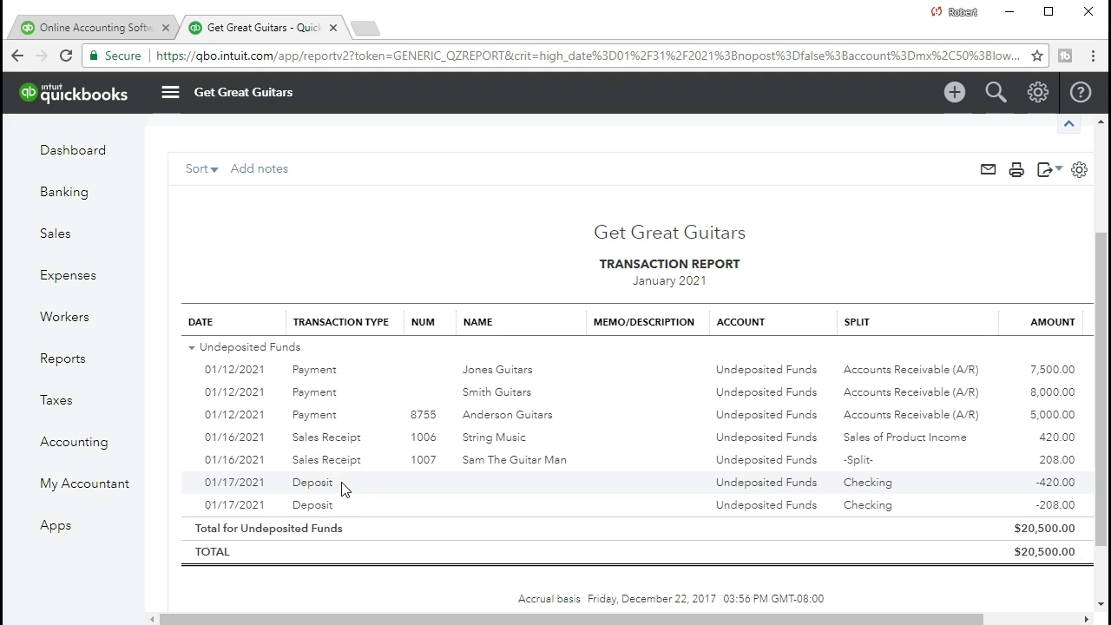
left_click(1050, 482)
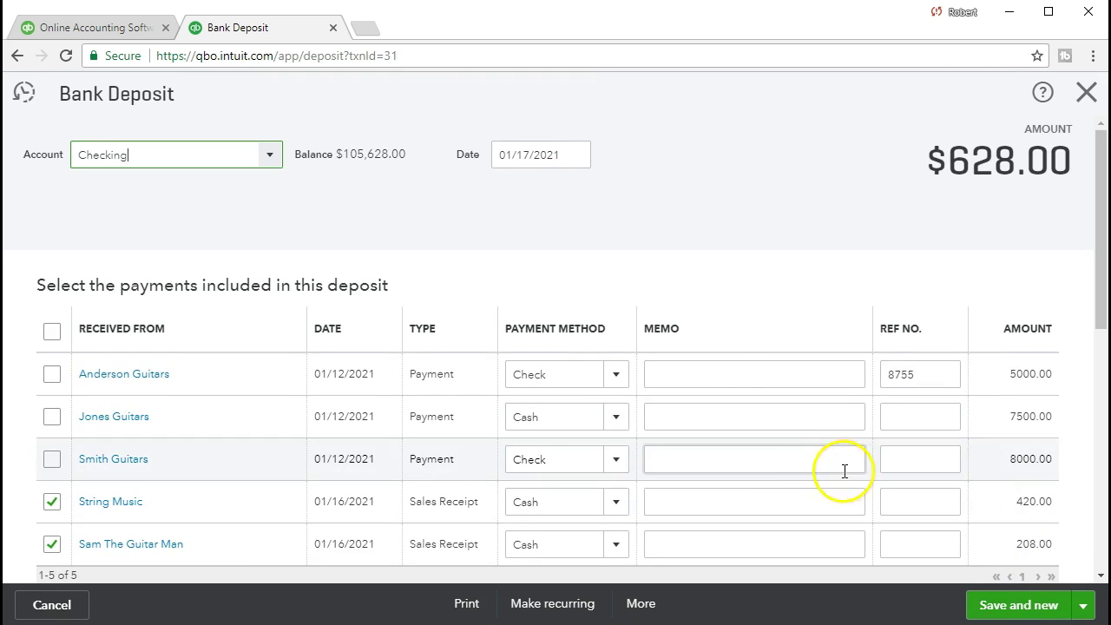
scroll(712, 353, "down", 4)
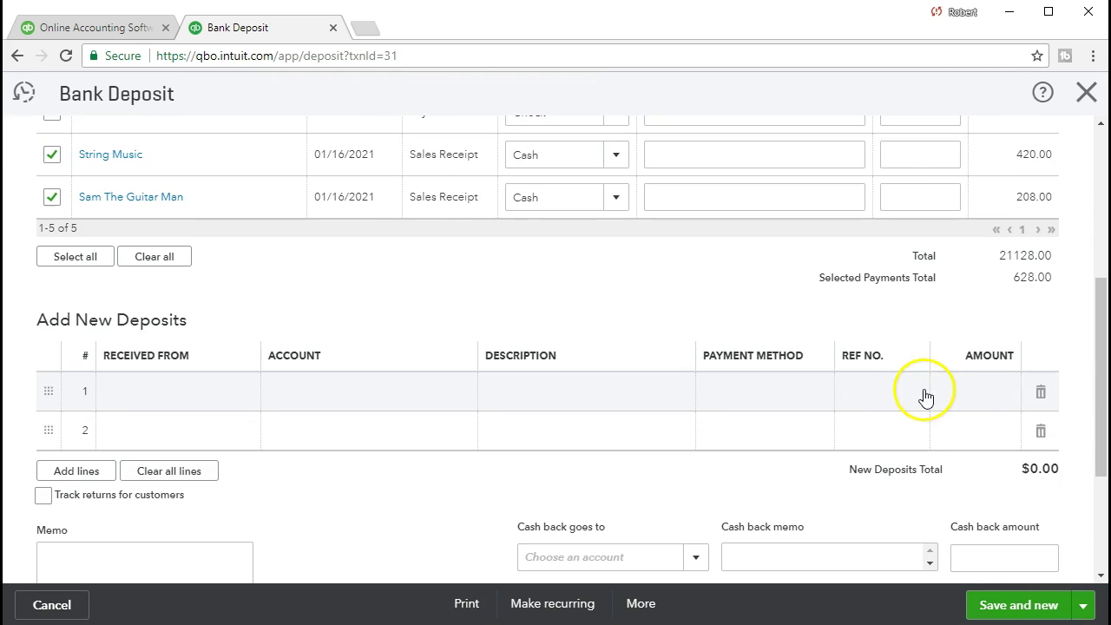
Finish reviewing the 01/17/2021 deposit, close it and return from the Undeposited Funds detail to the balance sheet.
scroll(951, 393, "up", 2)
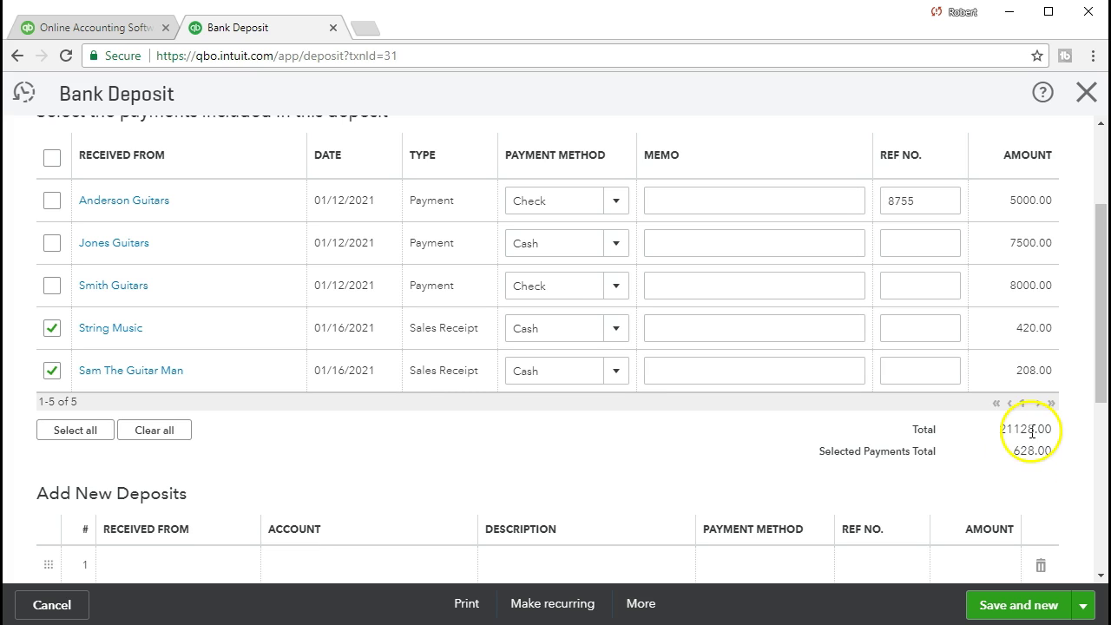
left_click(1086, 94)
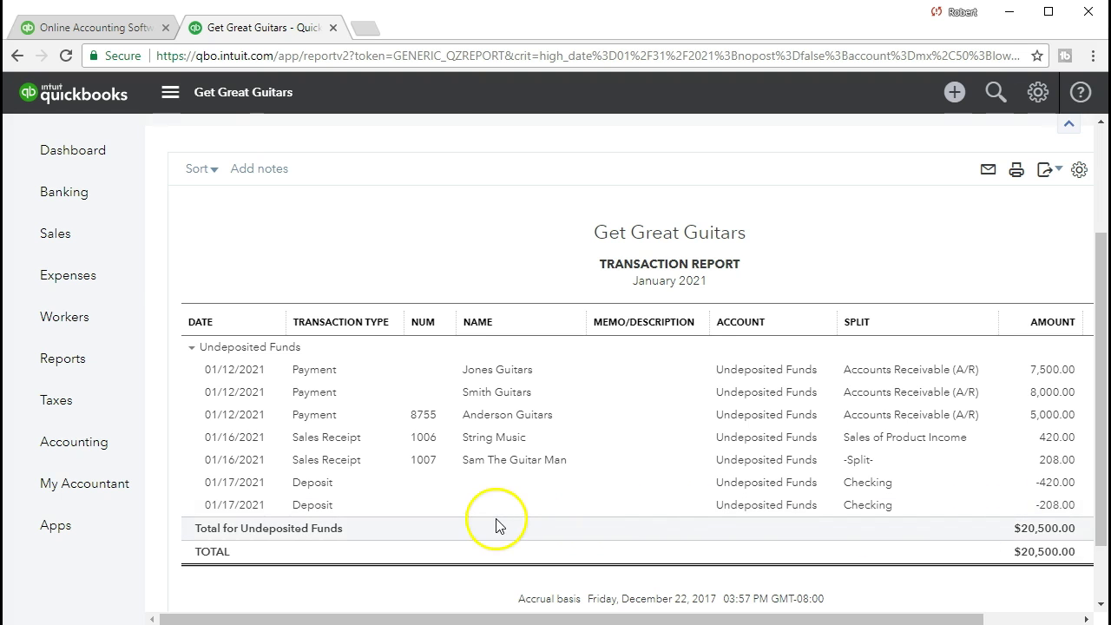
scroll(496, 524, "up", 2)
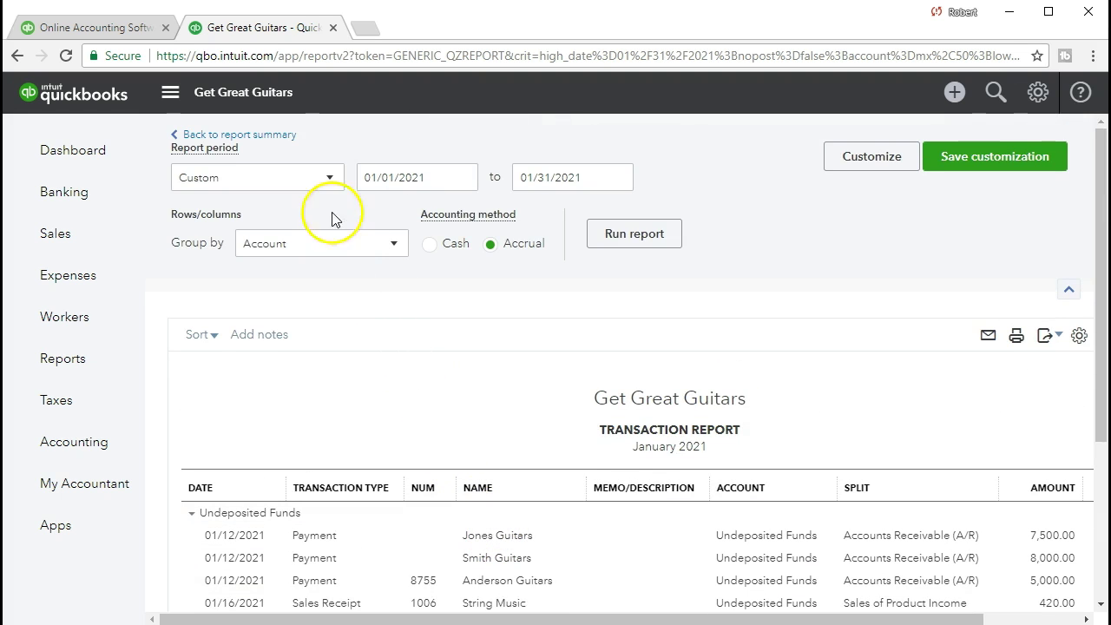
left_click(276, 143)
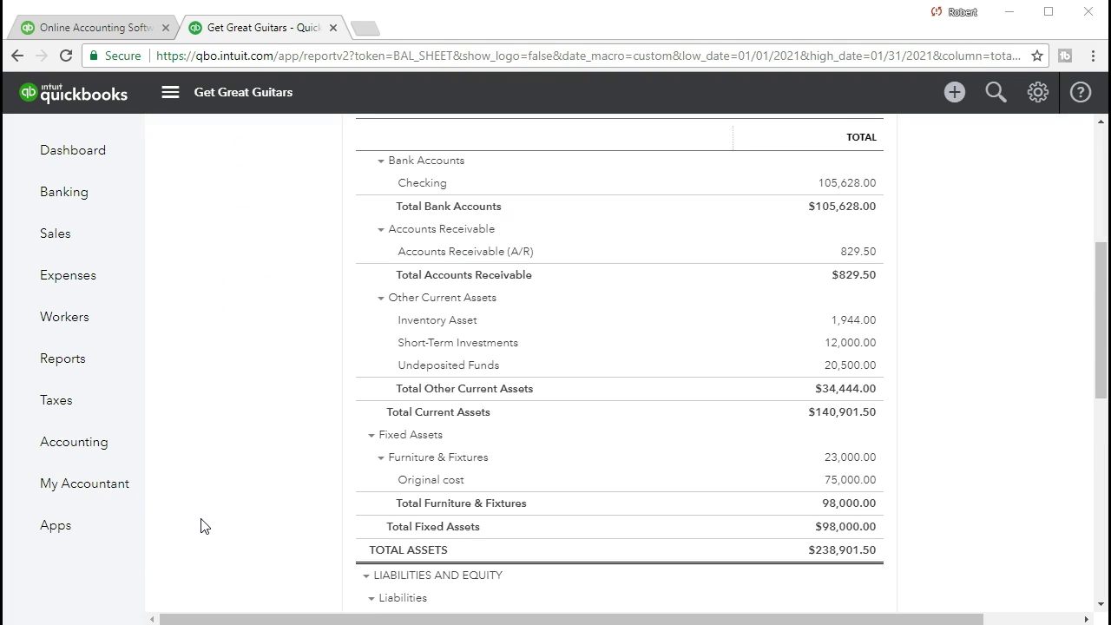
scroll(203, 524, "up", 4)
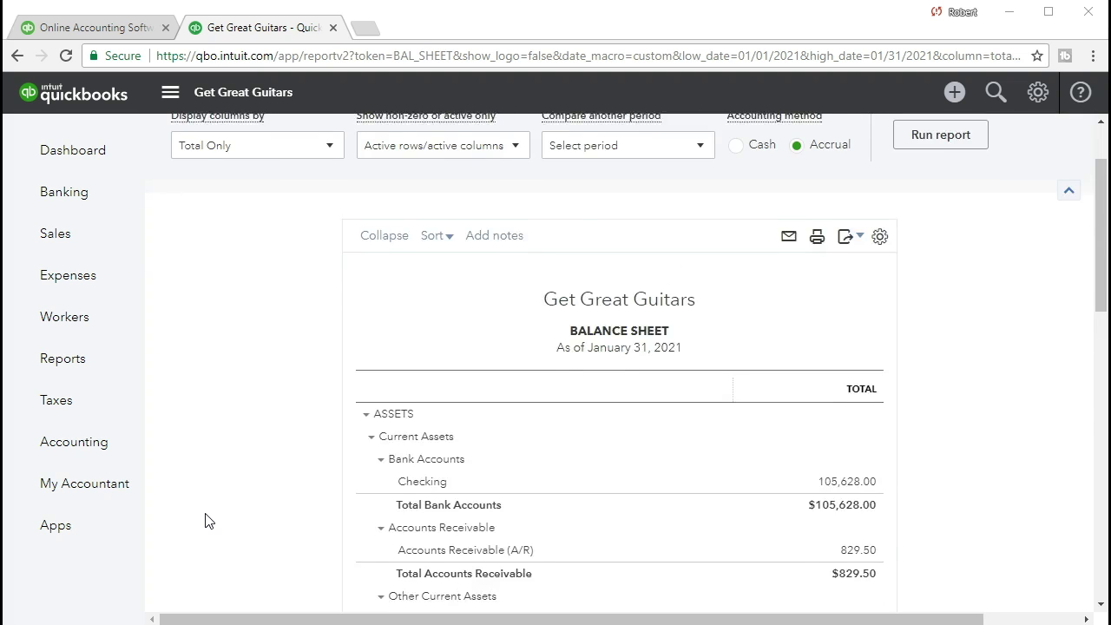
scroll(205, 521, "up", 1)
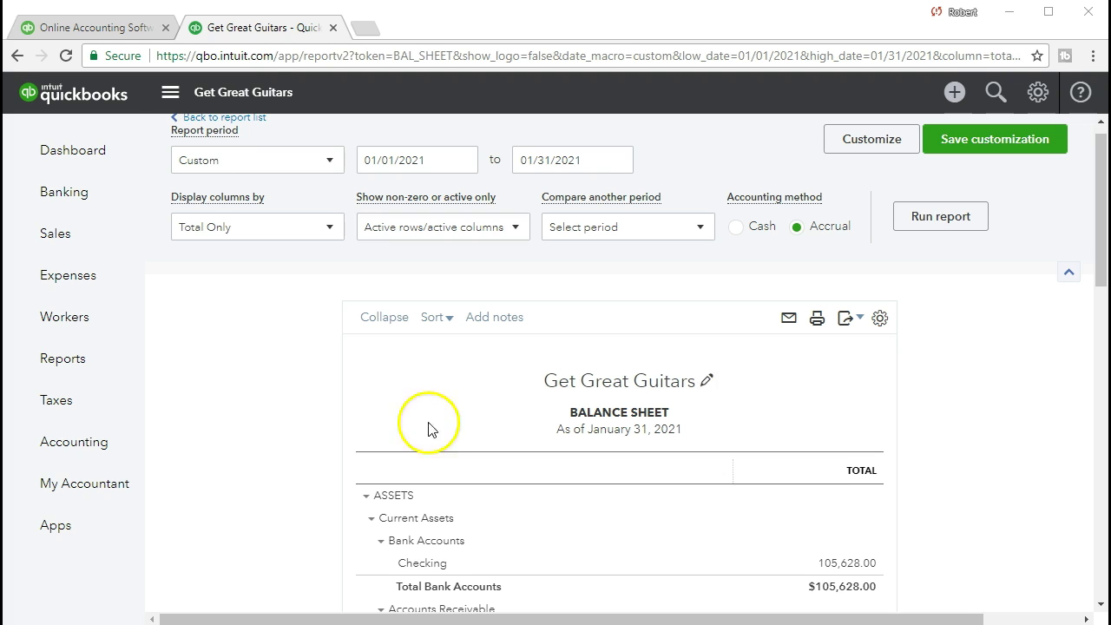
Start a new bank deposit into Checking dated 01/17/2021.
left_click(955, 92)
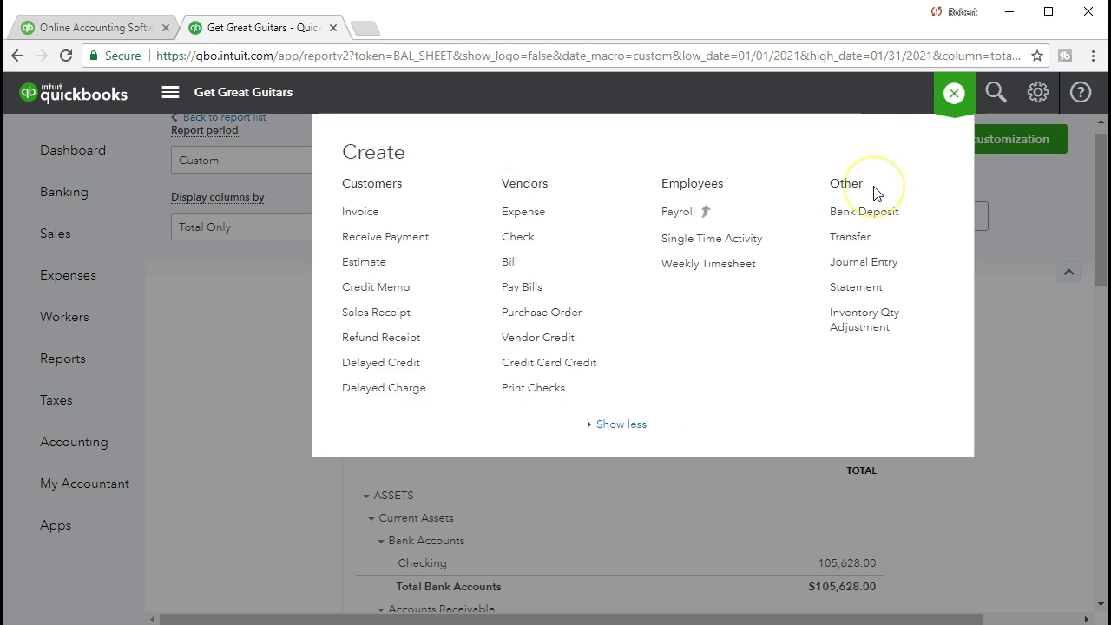
left_click(902, 224)
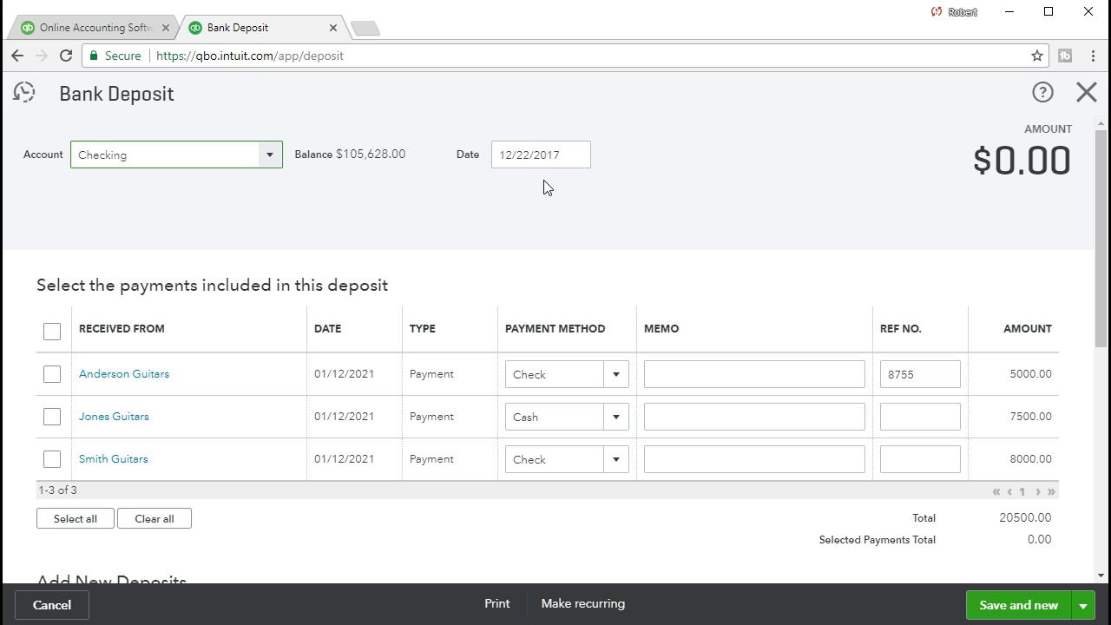
key("Tab")
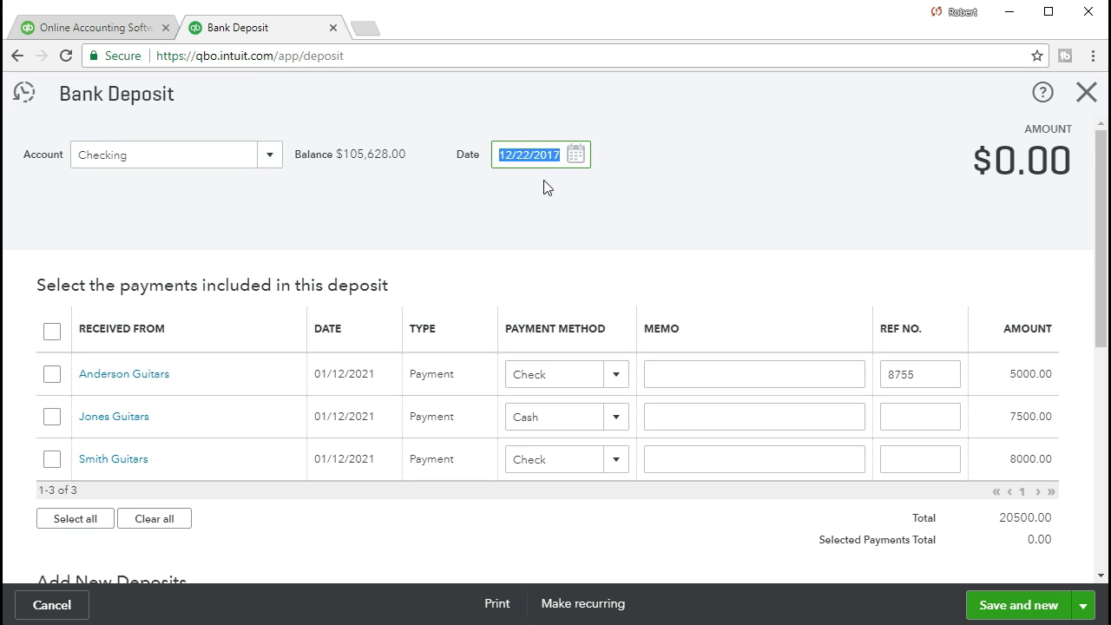
type("01/17/2021")
key("Tab")
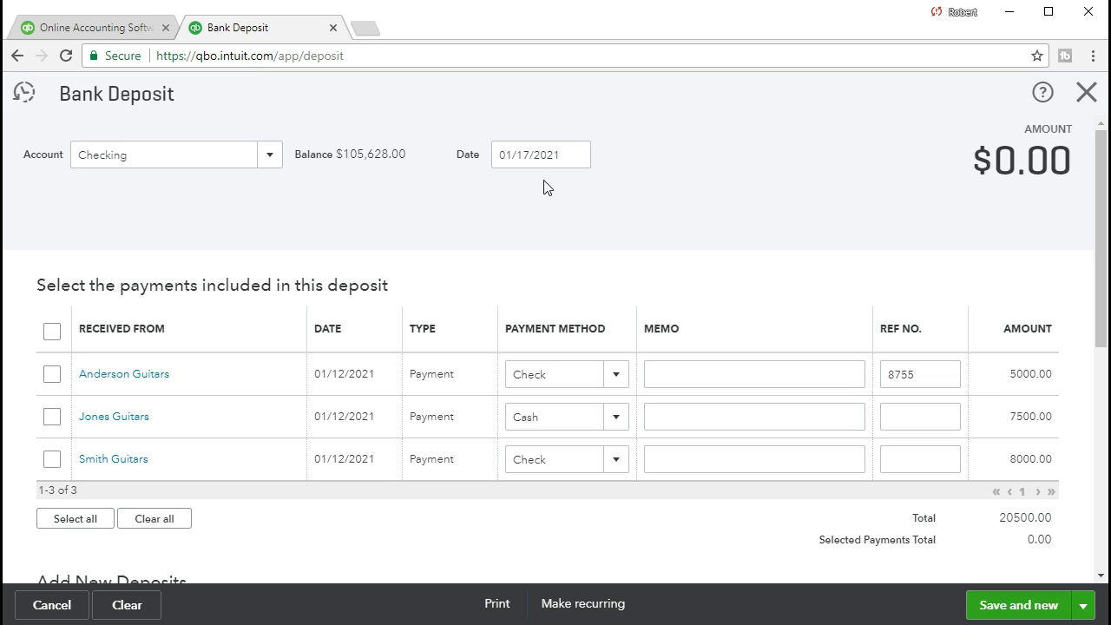
left_click(541, 232)
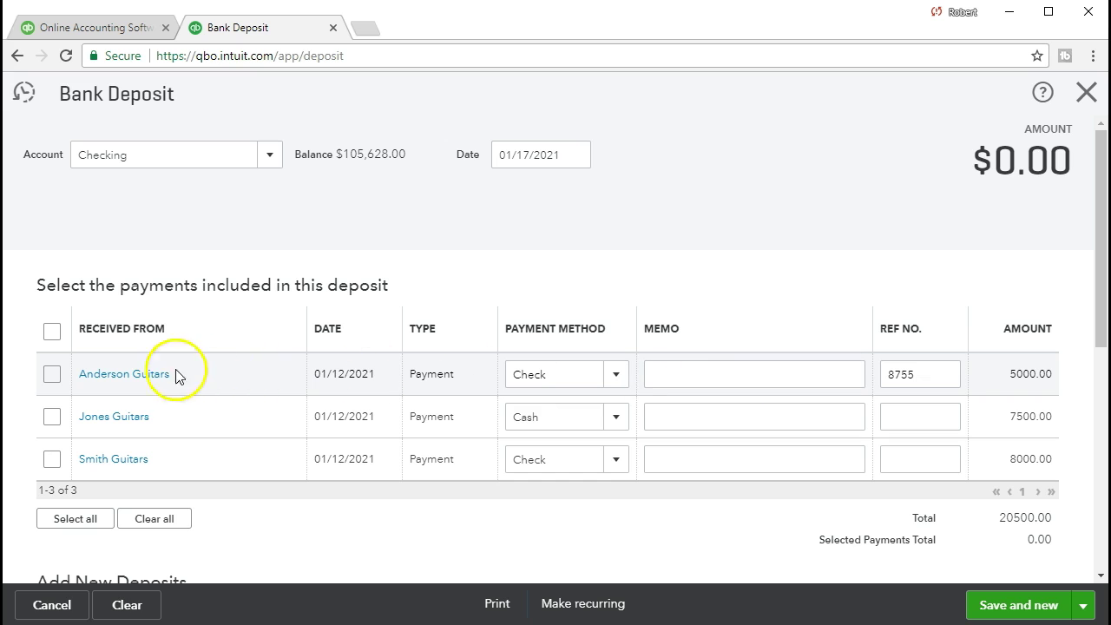
Include the Anderson Guitars, Jones Guitars and Smith Guitars payments in the deposit, save it and close the deposit form.
left_click(51, 375)
left_click(52, 417)
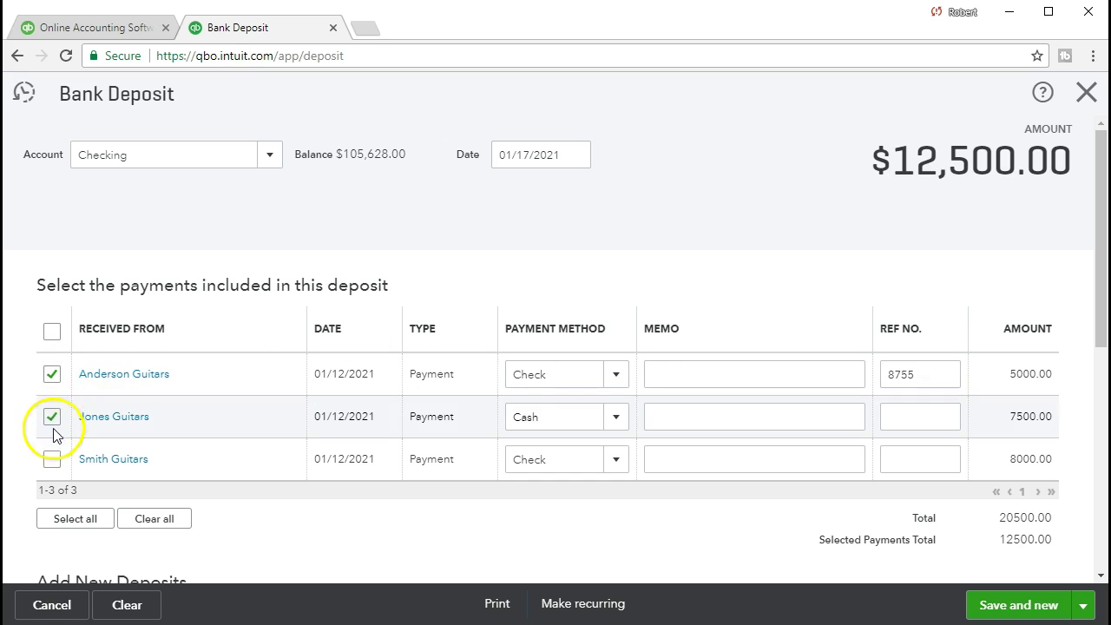
left_click(52, 460)
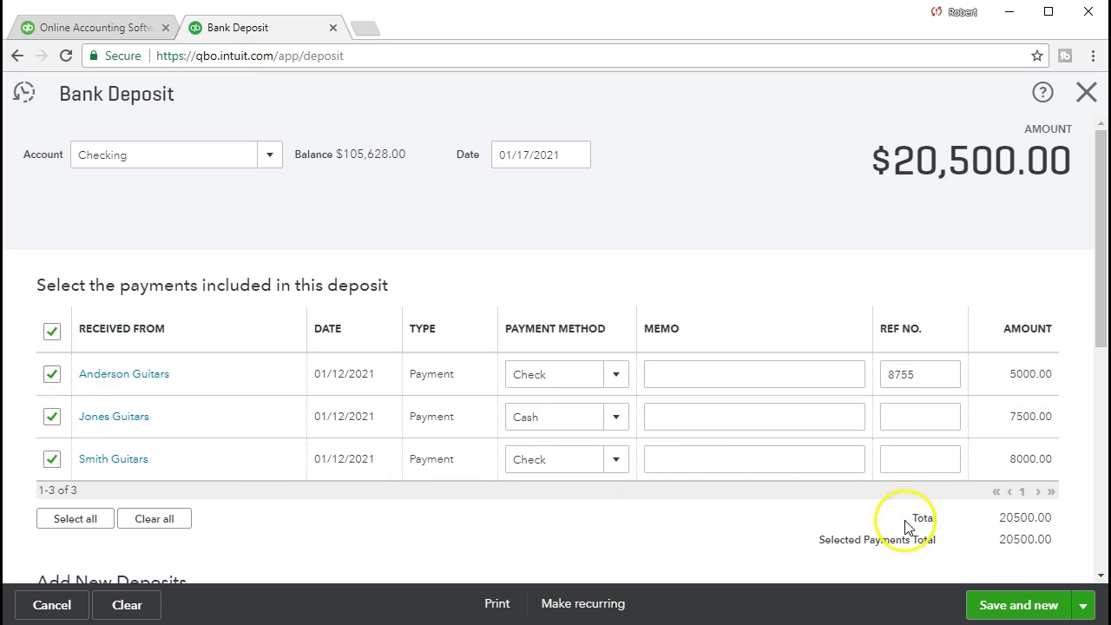
left_click(978, 530)
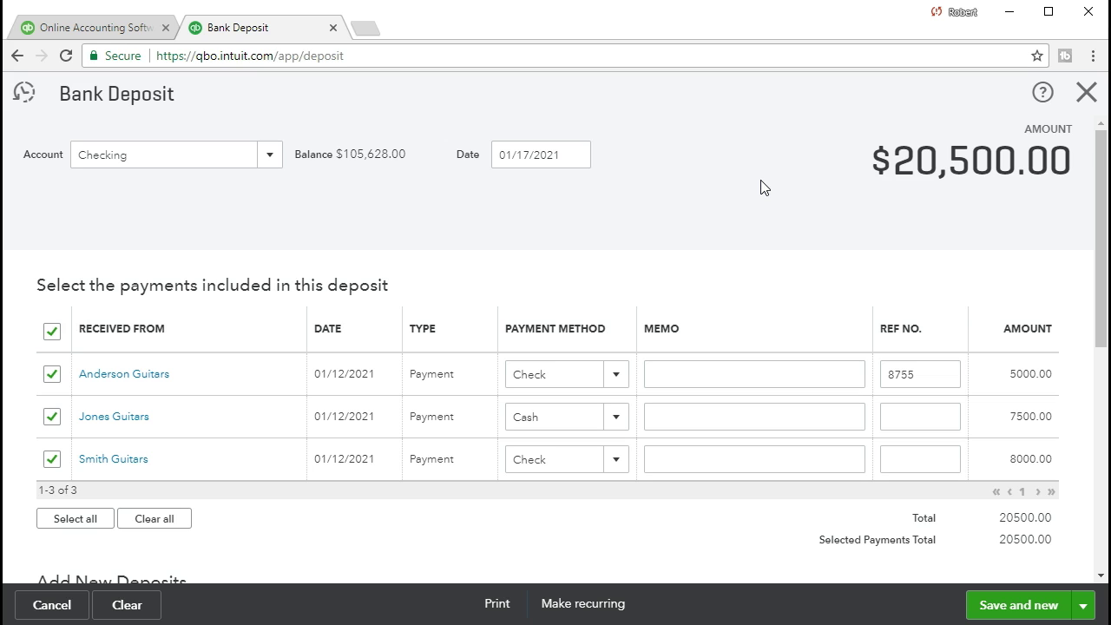
left_click(1013, 615)
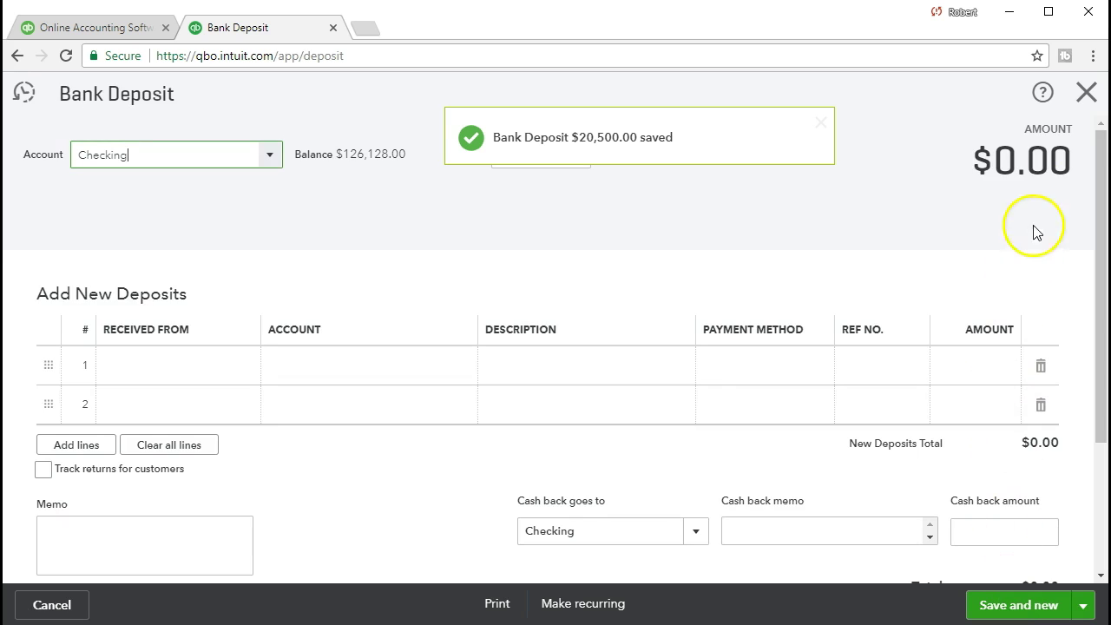
left_click(1086, 94)
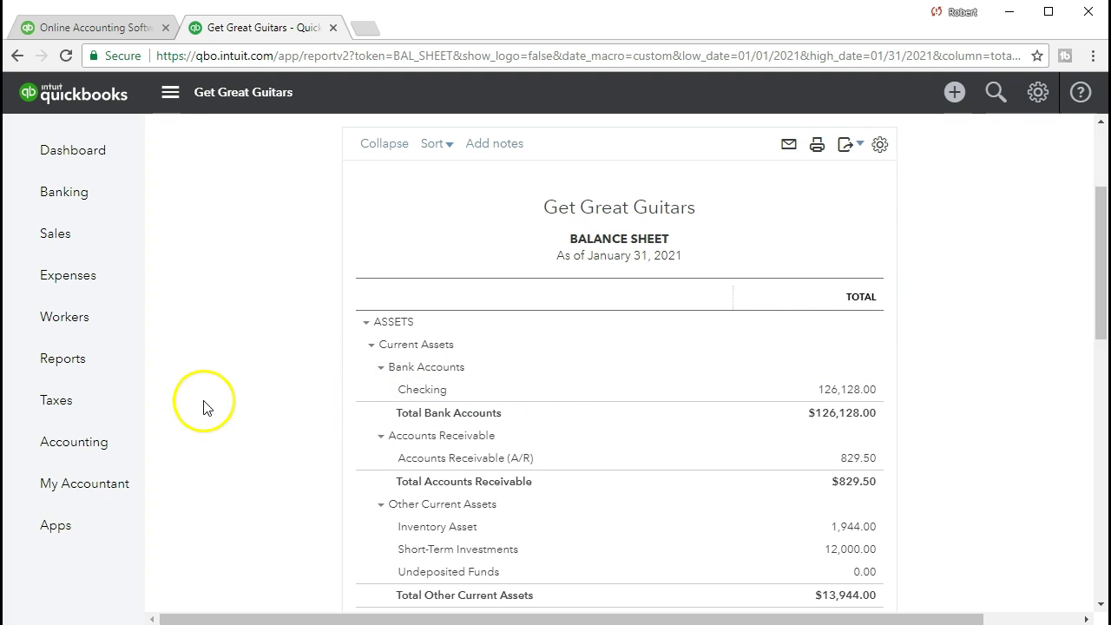
Rerun the January 2021 balance sheet and check the Checking and Undeposited Funds balances.
left_click(118, 374)
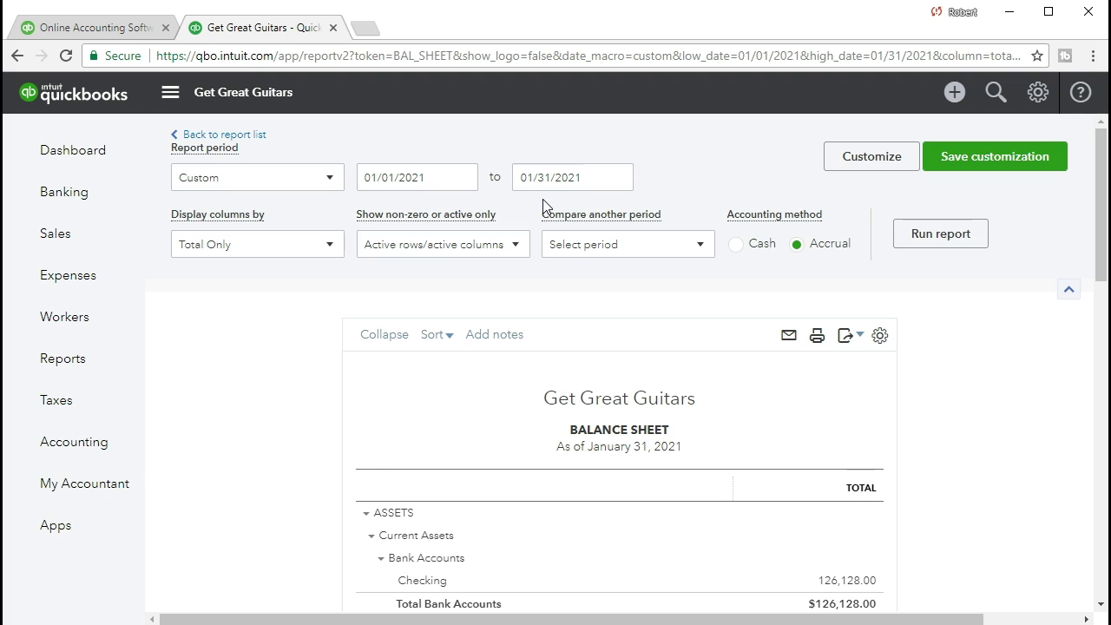
scroll(339, 486, "down", 2)
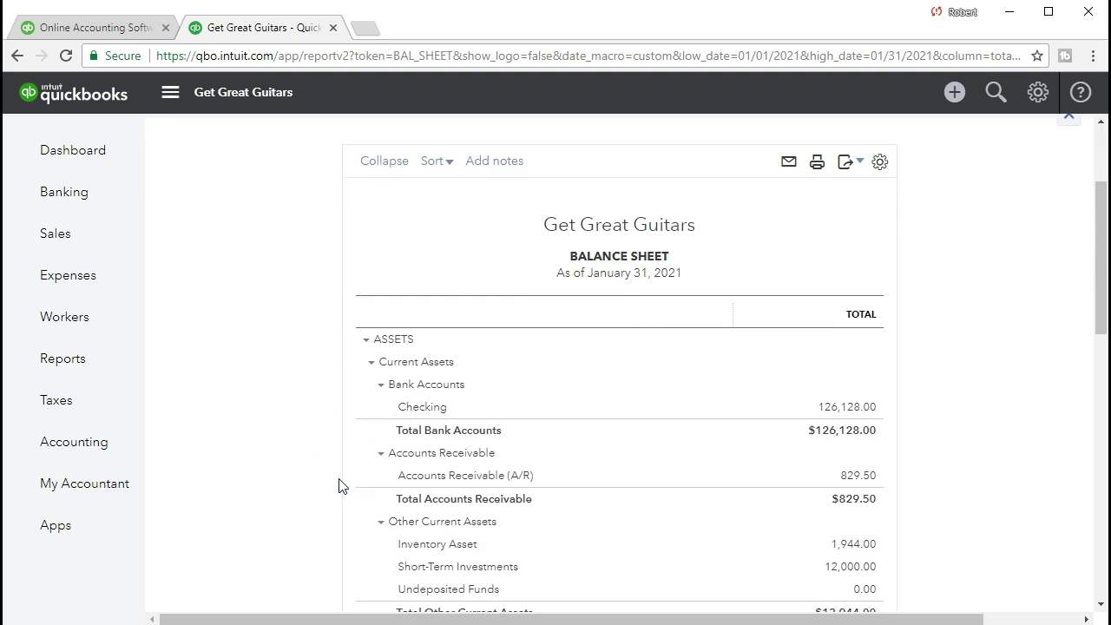
scroll(339, 482, "up", 2)
left_click(917, 252)
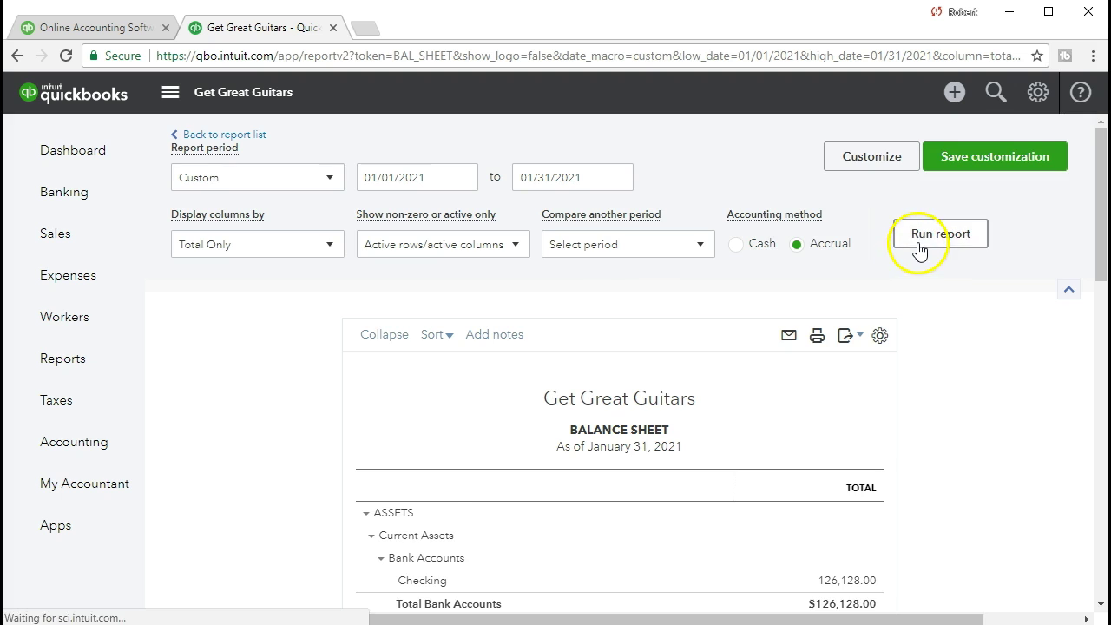
scroll(290, 396, "down", 2)
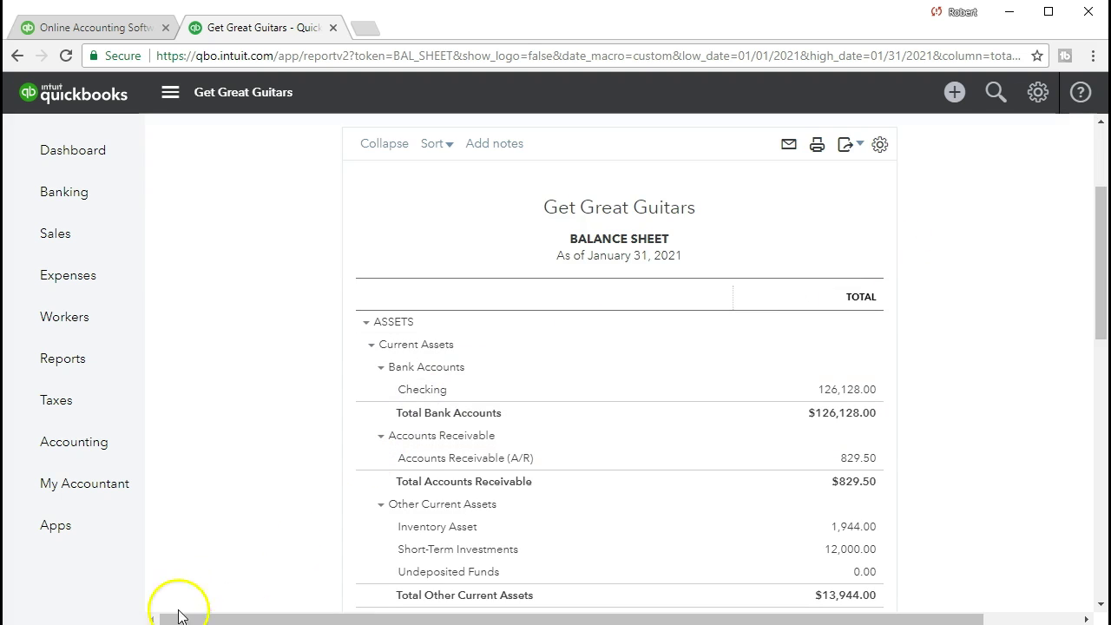
Drill into the Checking balance, review the payments in the 20,500.00 deposit and close that deposit.
left_click(836, 394)
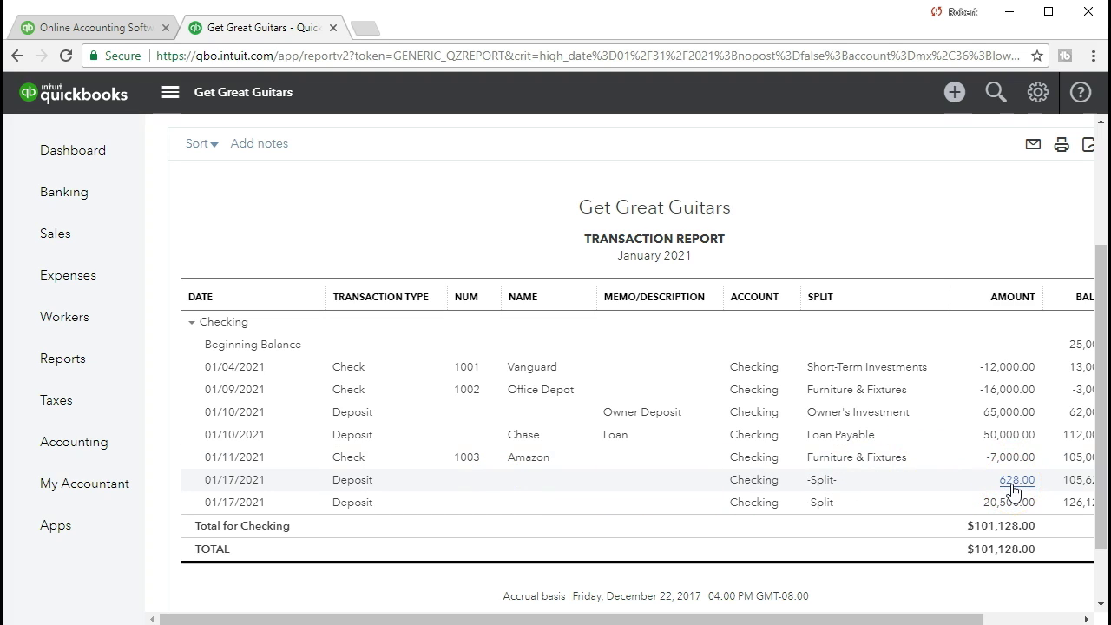
left_click(1007, 512)
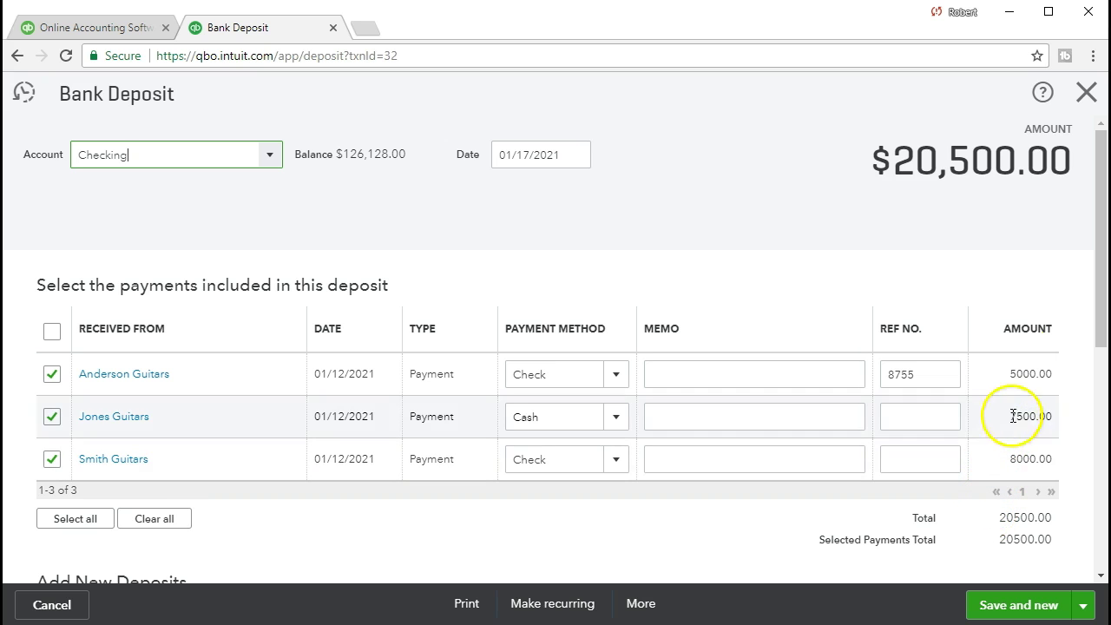
left_click(1086, 93)
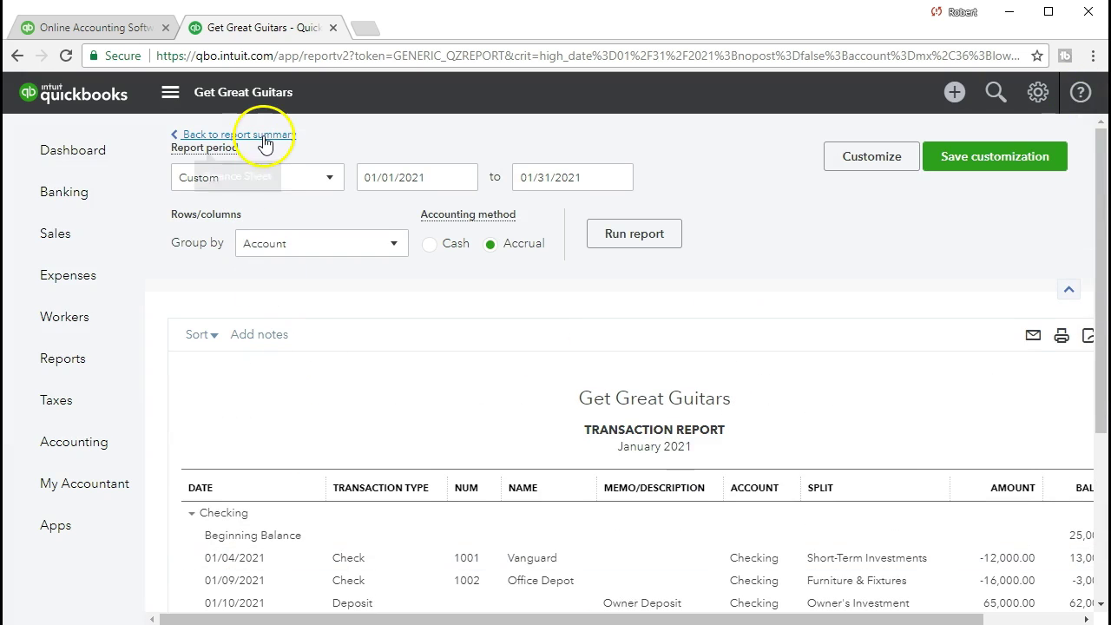
Go back to the balance sheet and open the transactions that make up the Undeposited Funds balance.
left_click(266, 139)
scroll(503, 347, "down", 3)
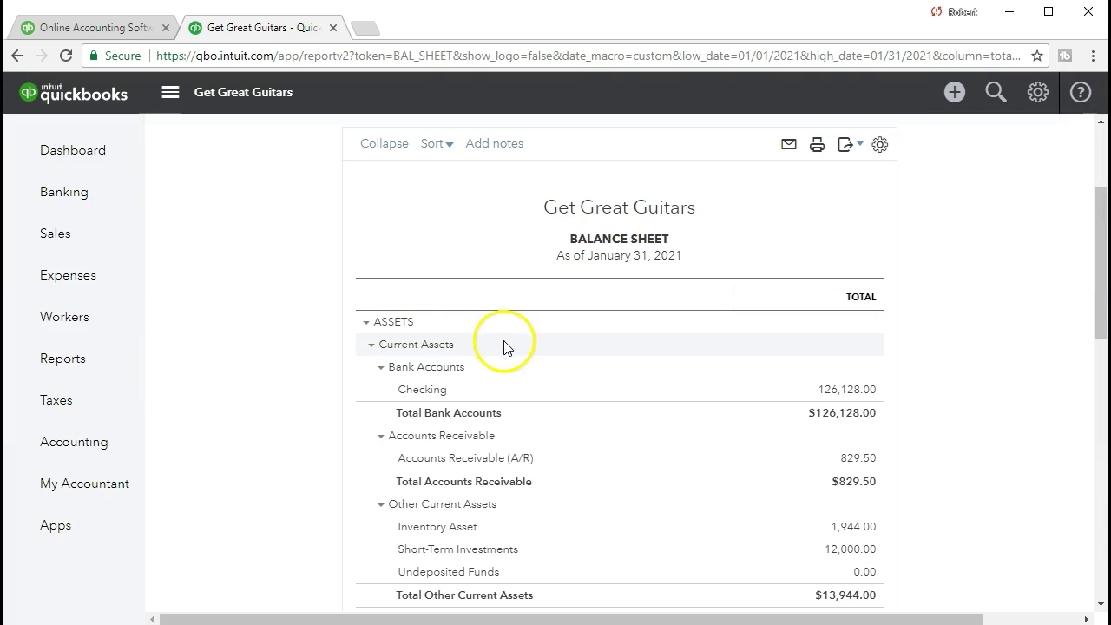
scroll(523, 375, "down", 1)
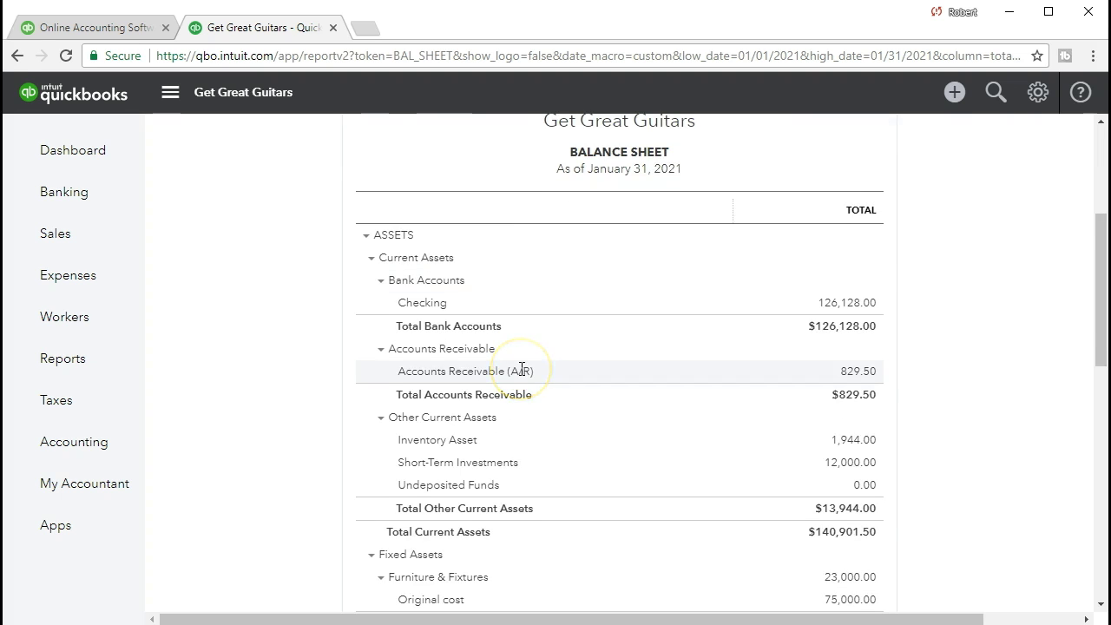
scroll(522, 373, "down", 2)
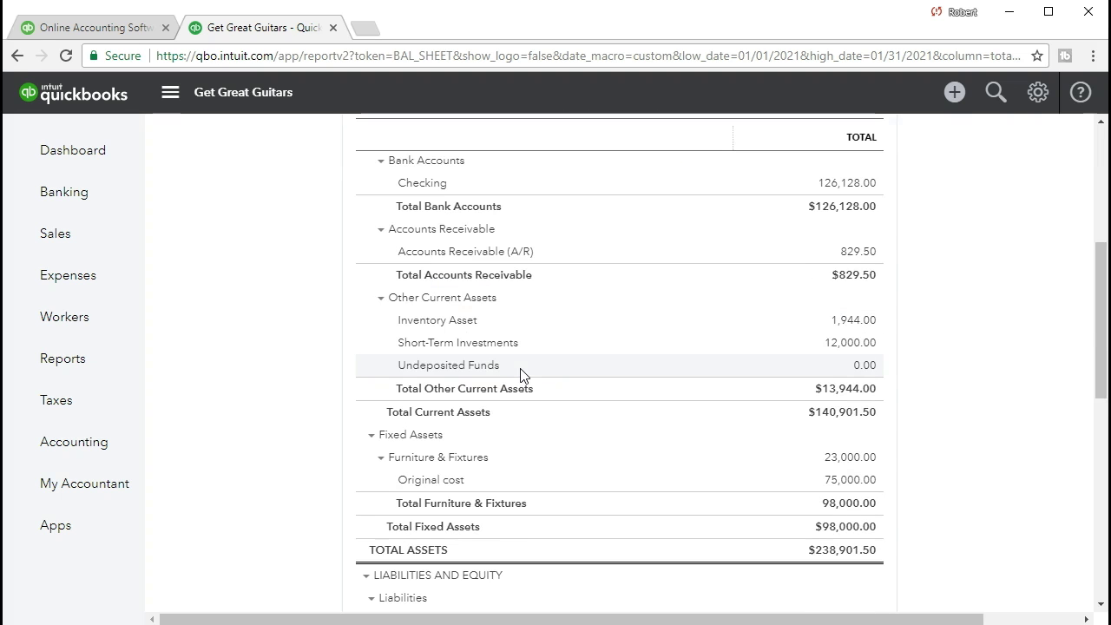
left_click(866, 367)
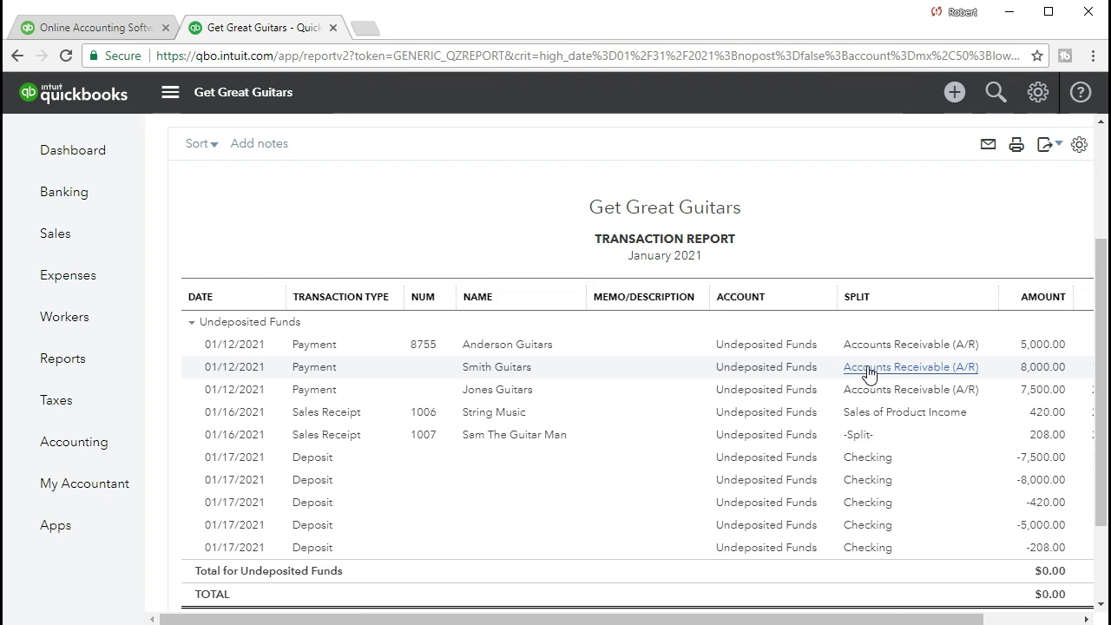
Review the deposit behind the -8,000.00 Undeposited Funds entry, close it and return to the balance sheet.
scroll(868, 374, "down", 1)
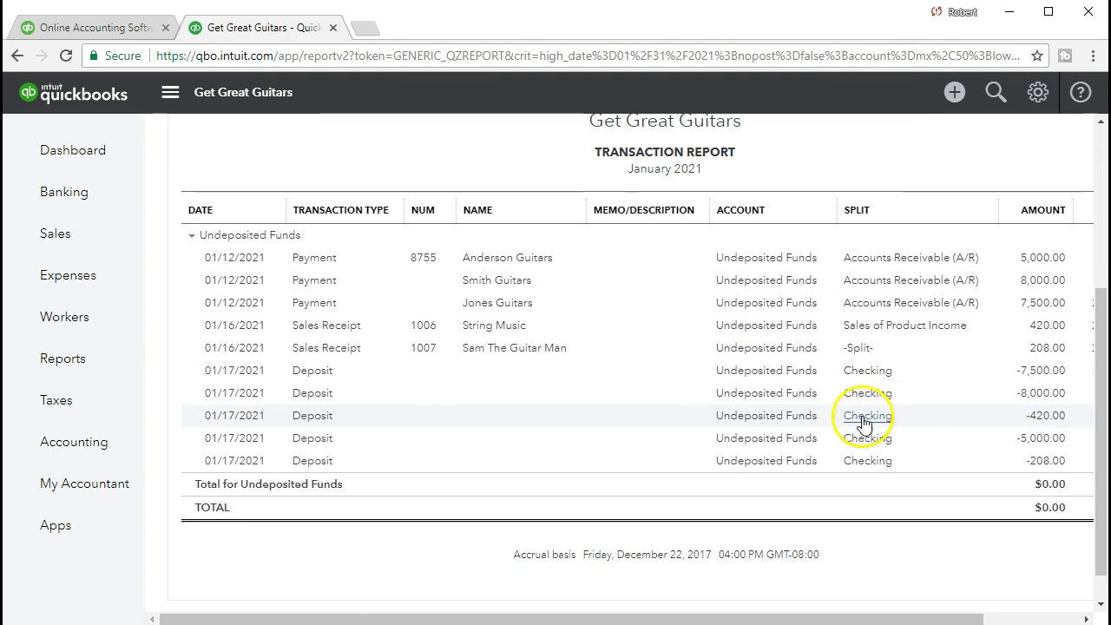
left_click(1033, 397)
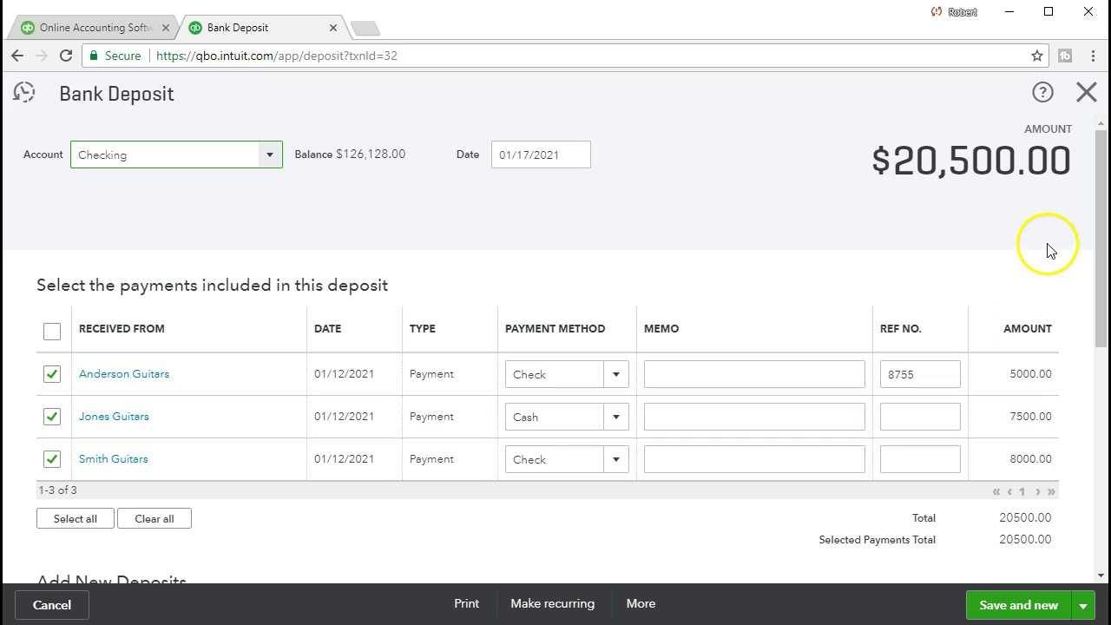
left_click(1090, 103)
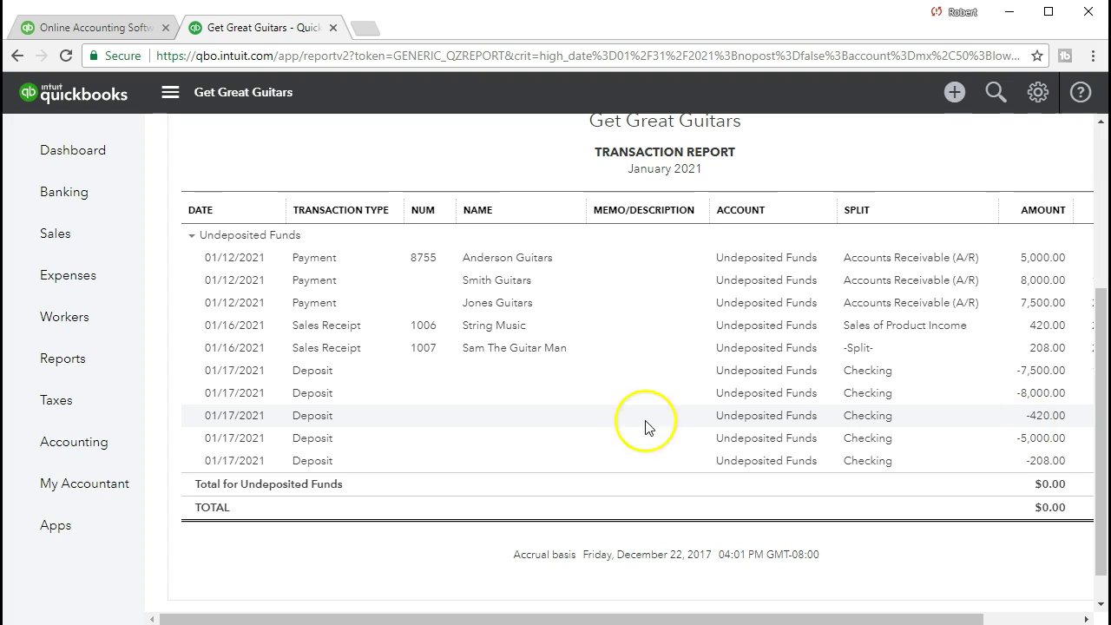
scroll(402, 426, "up", 3)
left_click(261, 136)
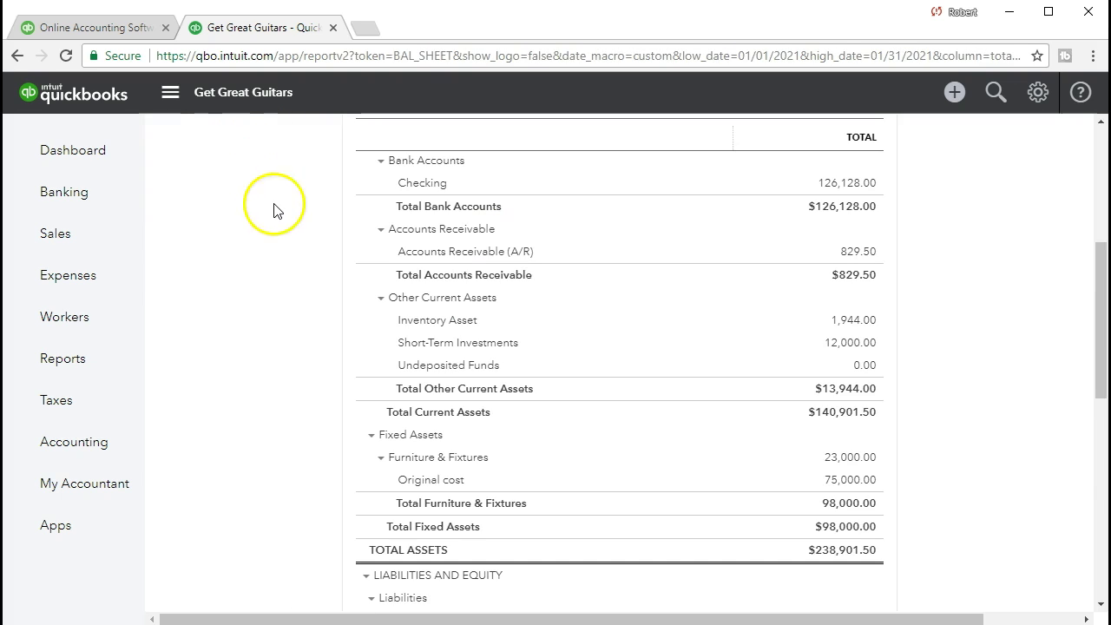